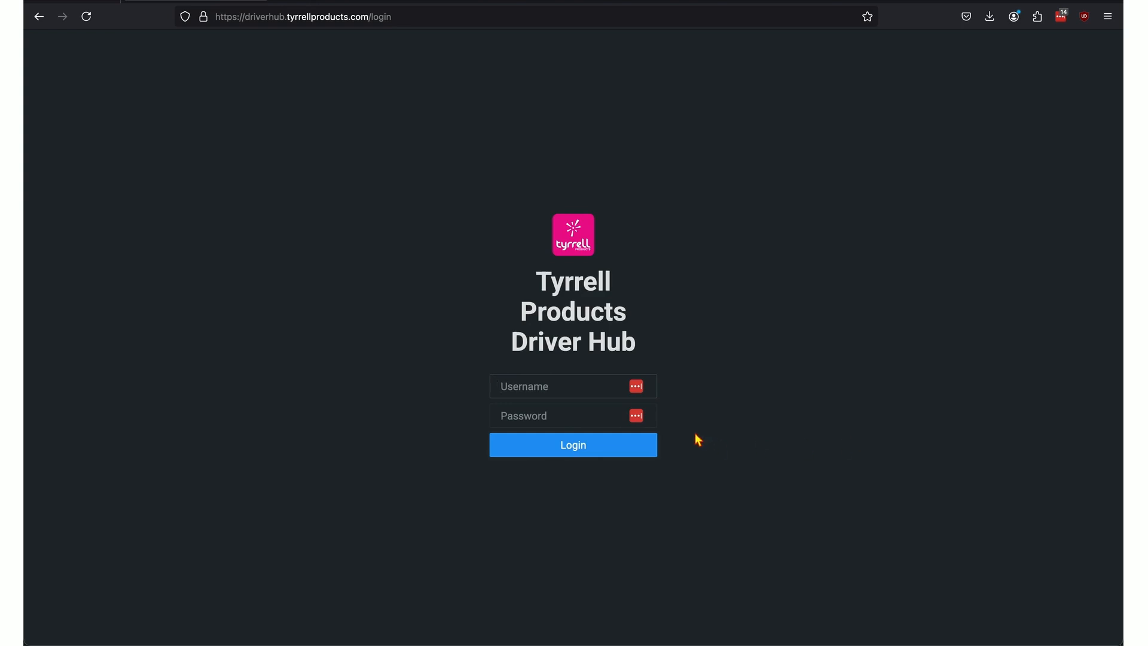
Log in to the Driver Hub with the saved admin account's username and password.
click(637, 387)
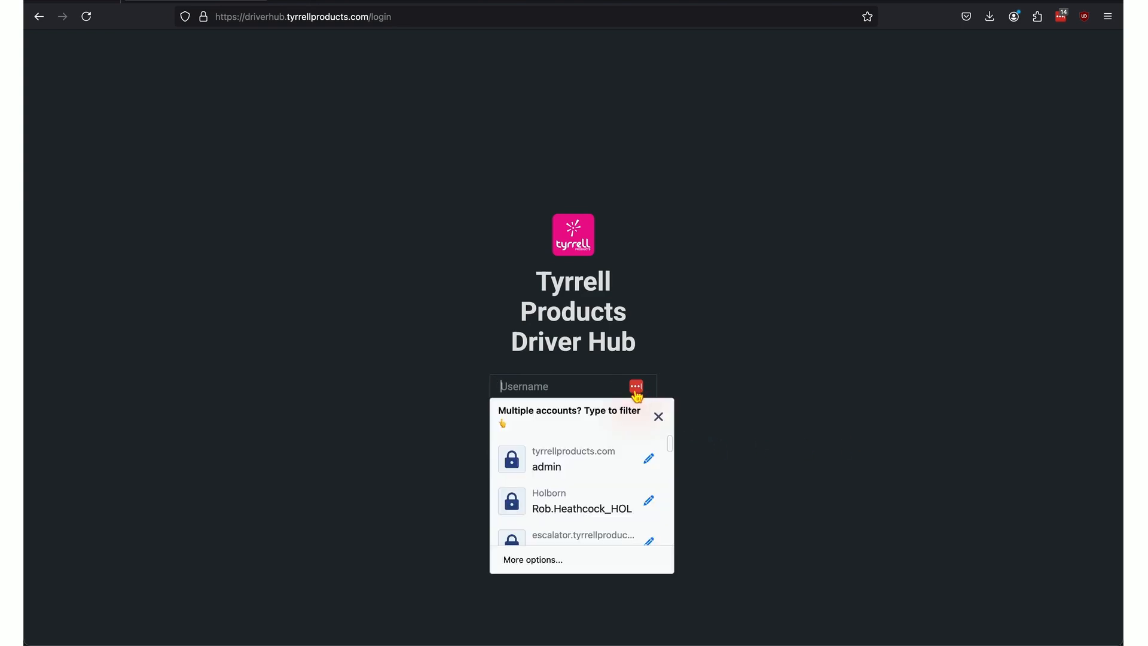
click(569, 467)
click(579, 448)
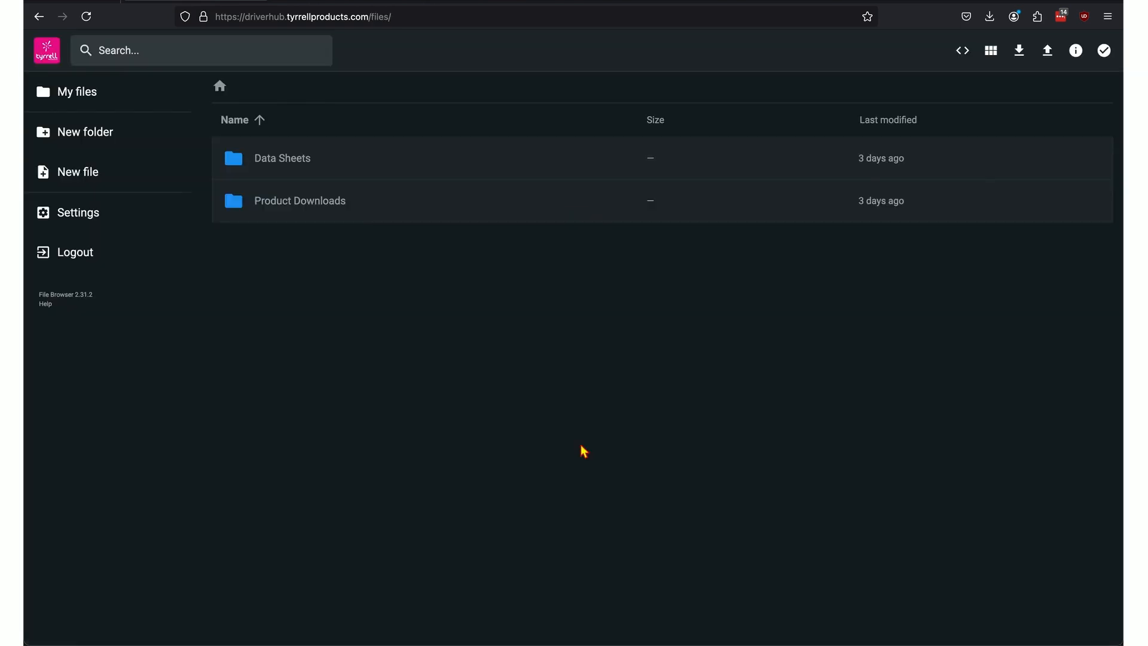
Open the MQTT Service folder inside Product Downloads > Niagara 4 Drivers & Services to view its downloadable files.
click(335, 205)
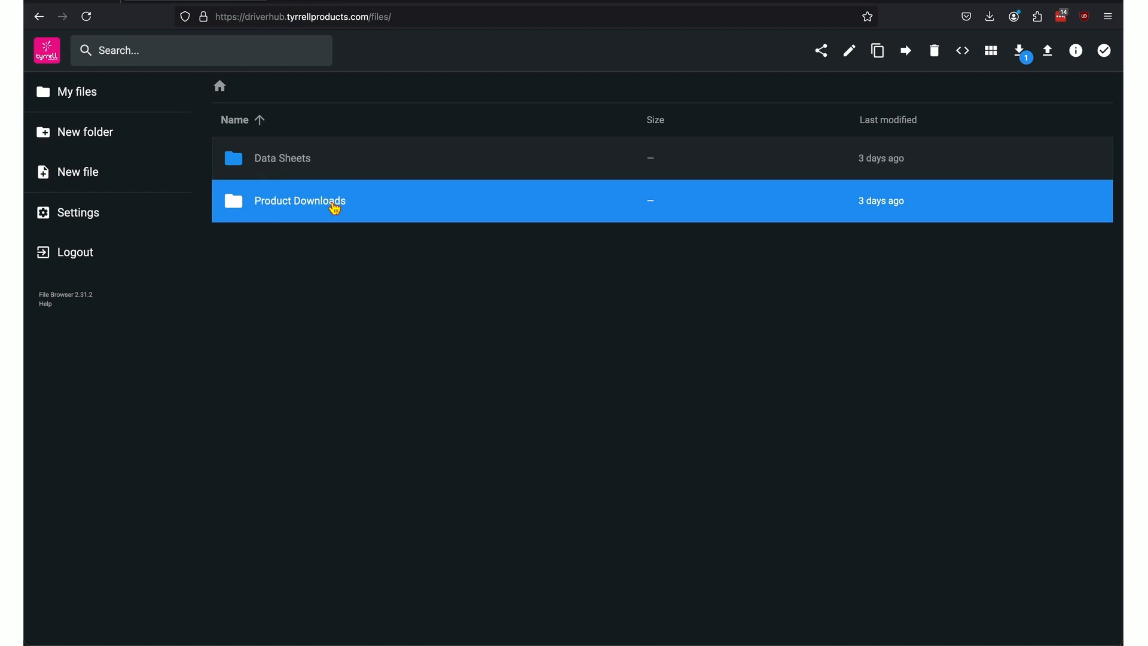
click(335, 205)
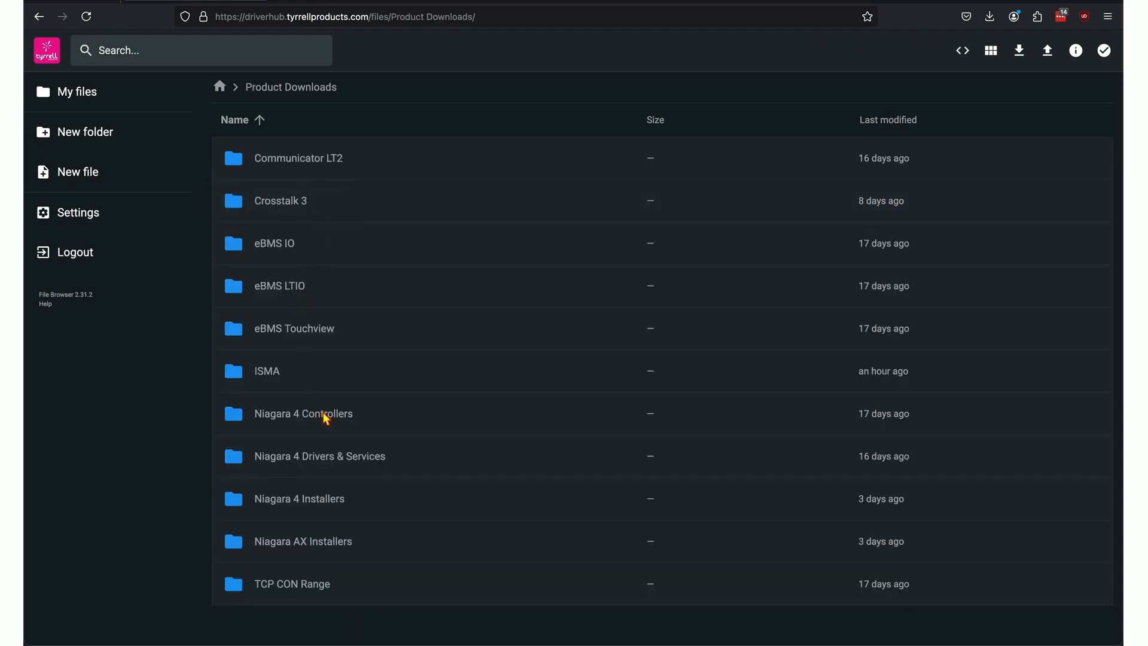
click(373, 465)
double_click(374, 459)
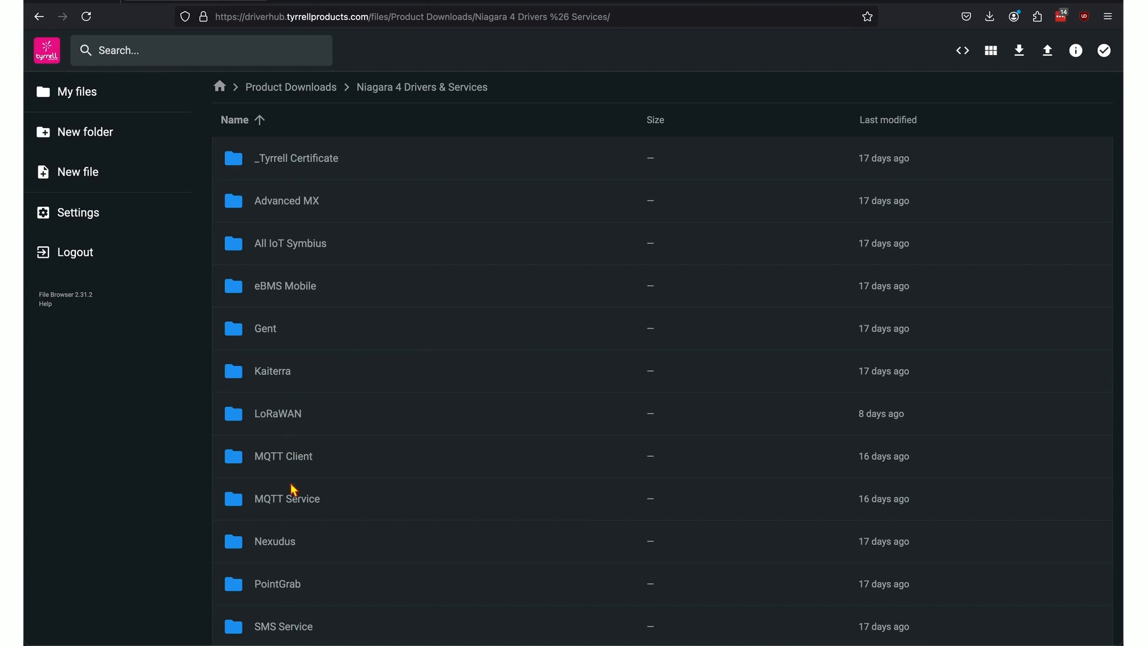
click(292, 508)
click(317, 506)
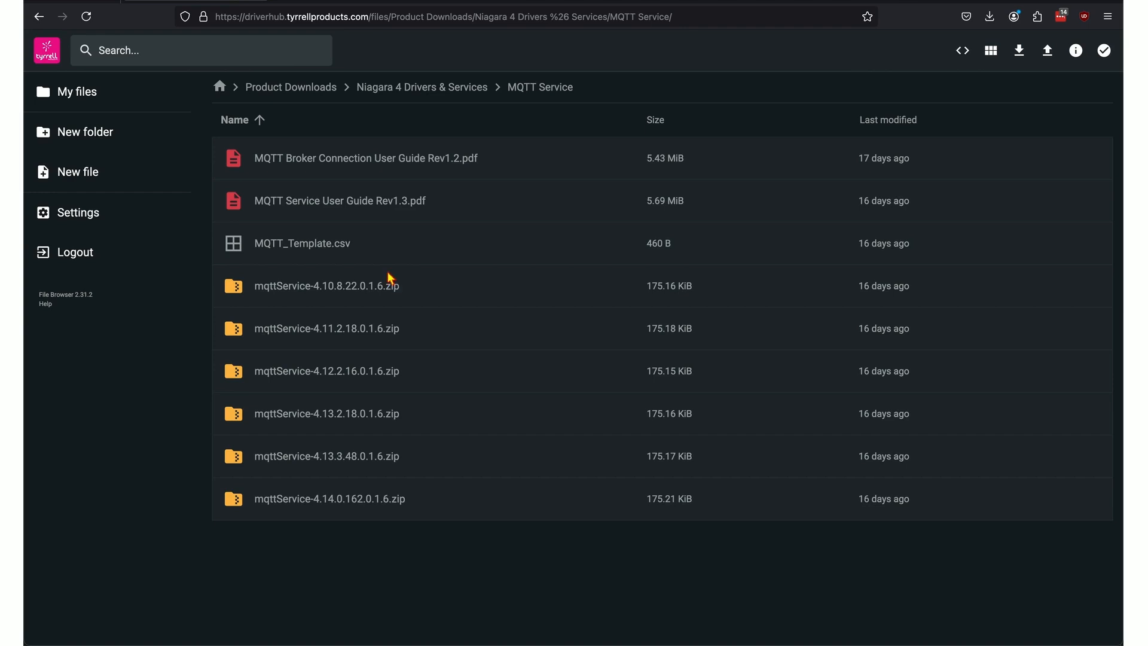
Go back to Niagara 4 Drivers & Services and open the _Tyrrell Certificate folder.
click(409, 93)
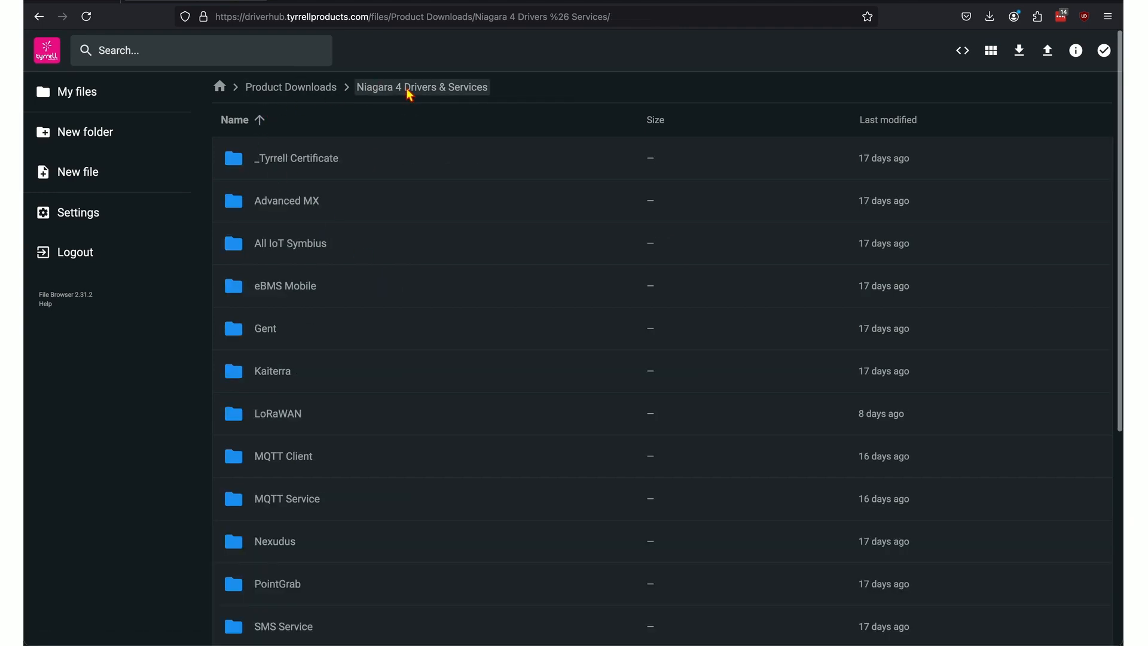
click(333, 165)
click(333, 164)
click(333, 164)
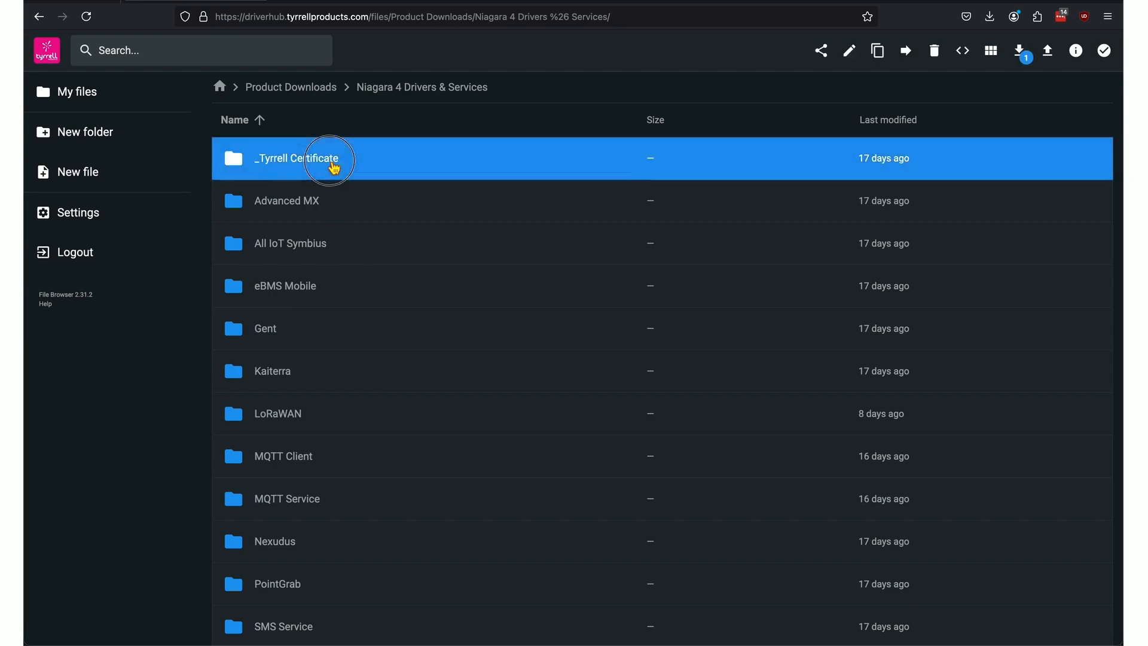
click(333, 164)
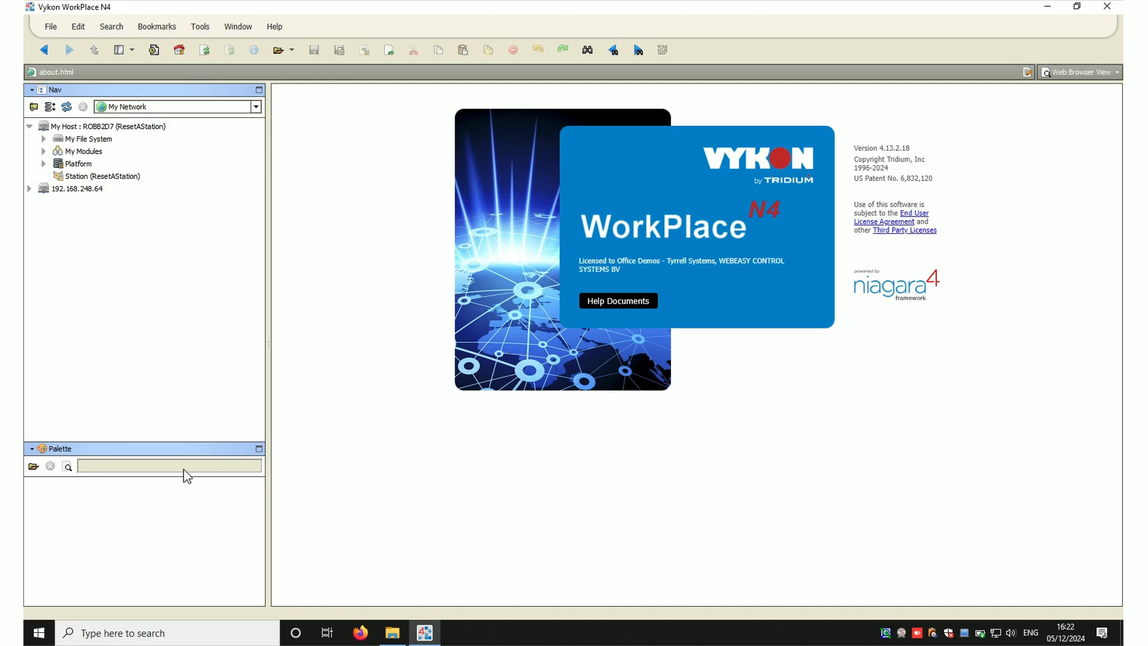
Switch to Vykon WorkPlace N4 and try to open the xovis palette, filtering the module list by "xovi".
click(34, 467)
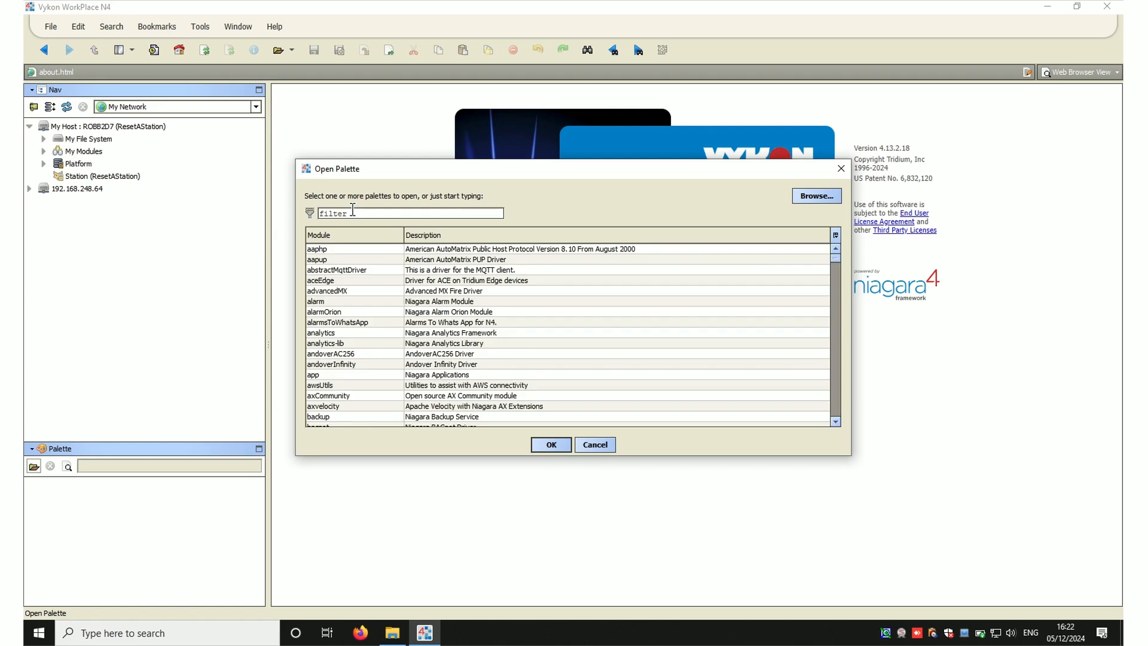
text(xovi)
double_click(362, 251)
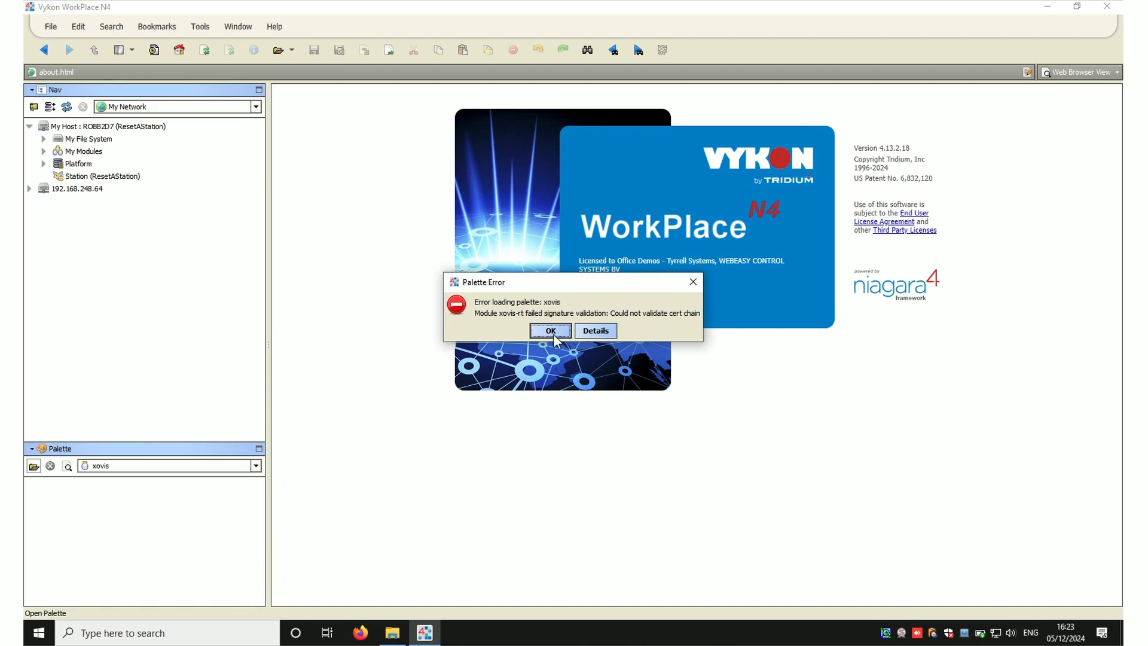
click(566, 334)
Check File Explorer for tyrrell-products-self-signed-certificate-2024-08.public-key.pem in C:\Niagara\_Tyrrell Cert, and return to Vykon WorkPlace.
click(394, 633)
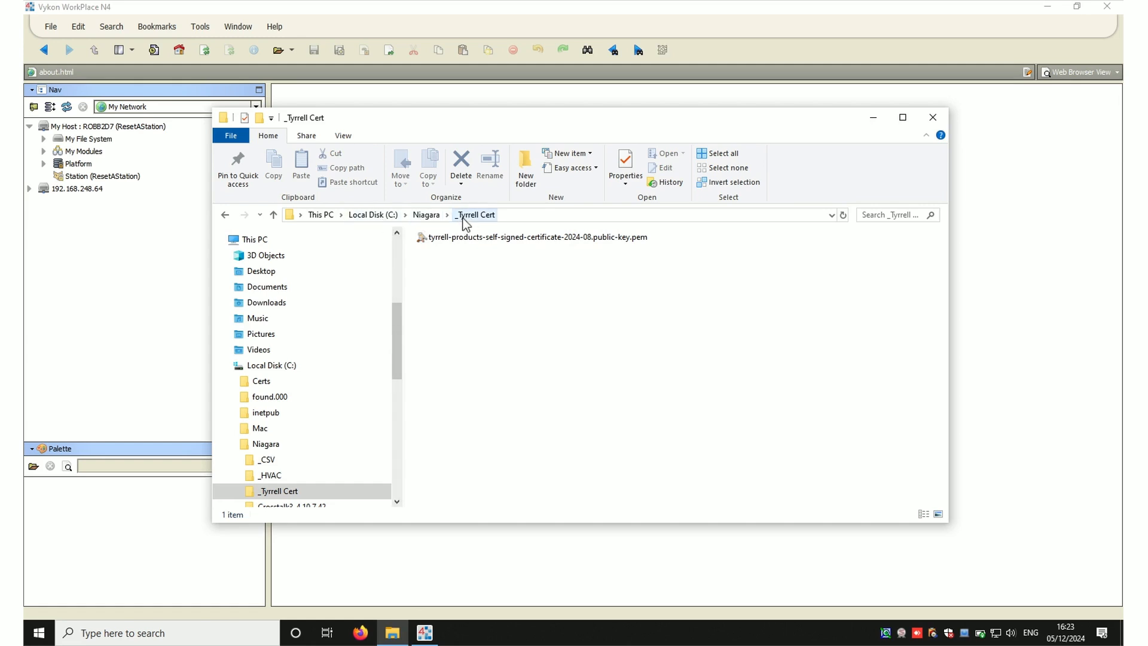
click(494, 236)
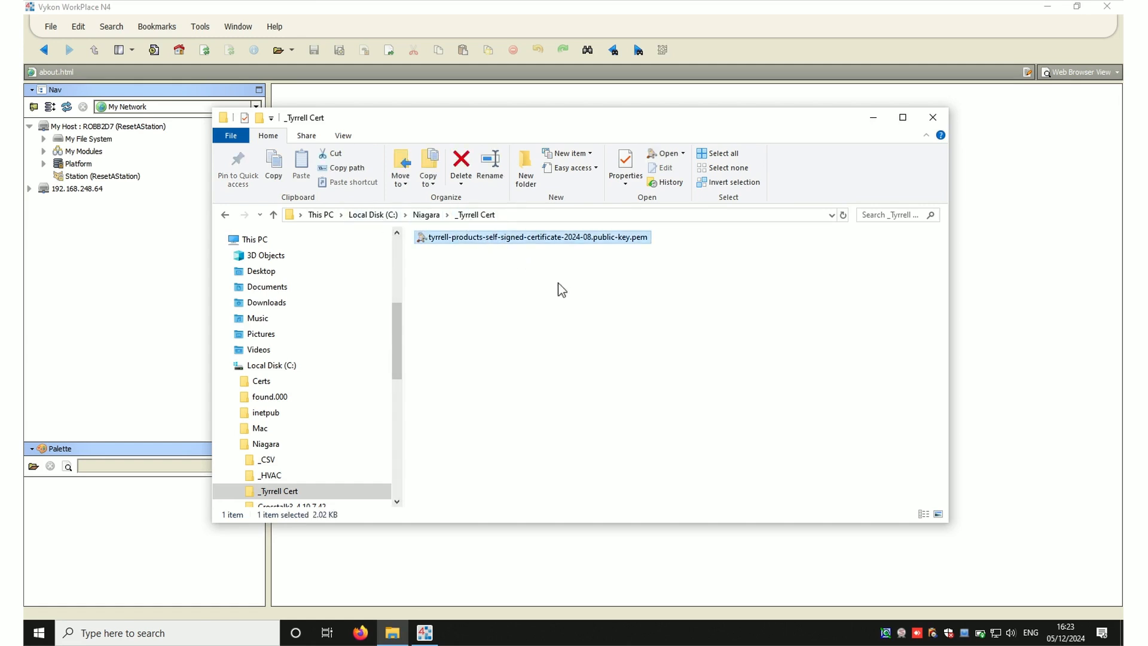
click(183, 302)
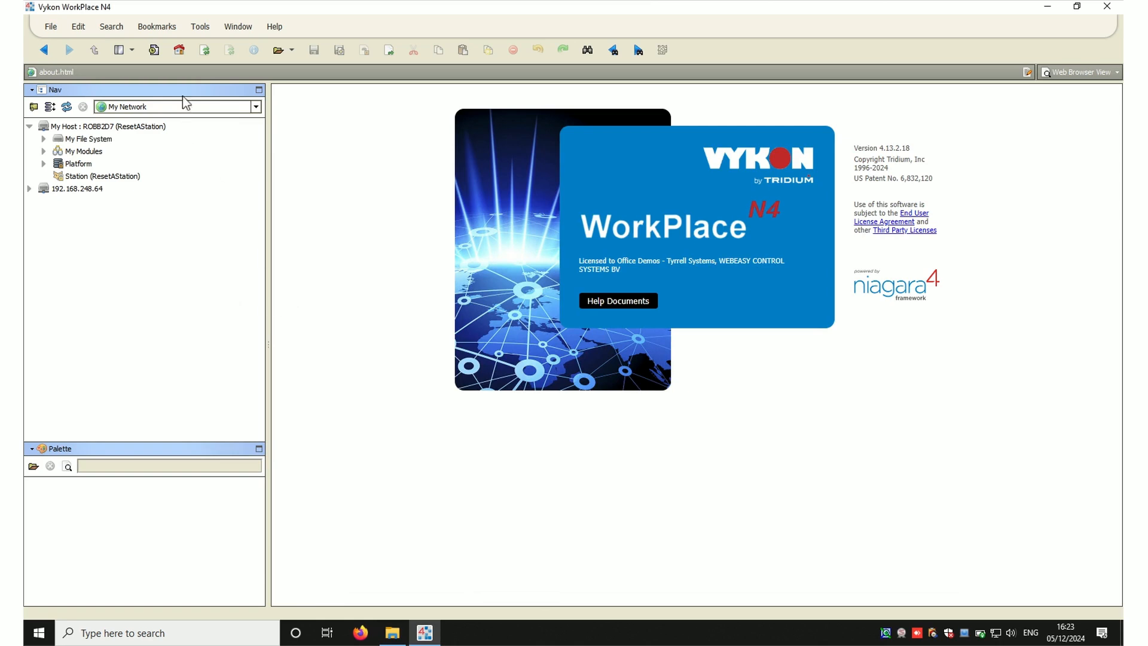
Expand the 192.168.248.64 host in the navigation tree and select its Platform node.
click(201, 26)
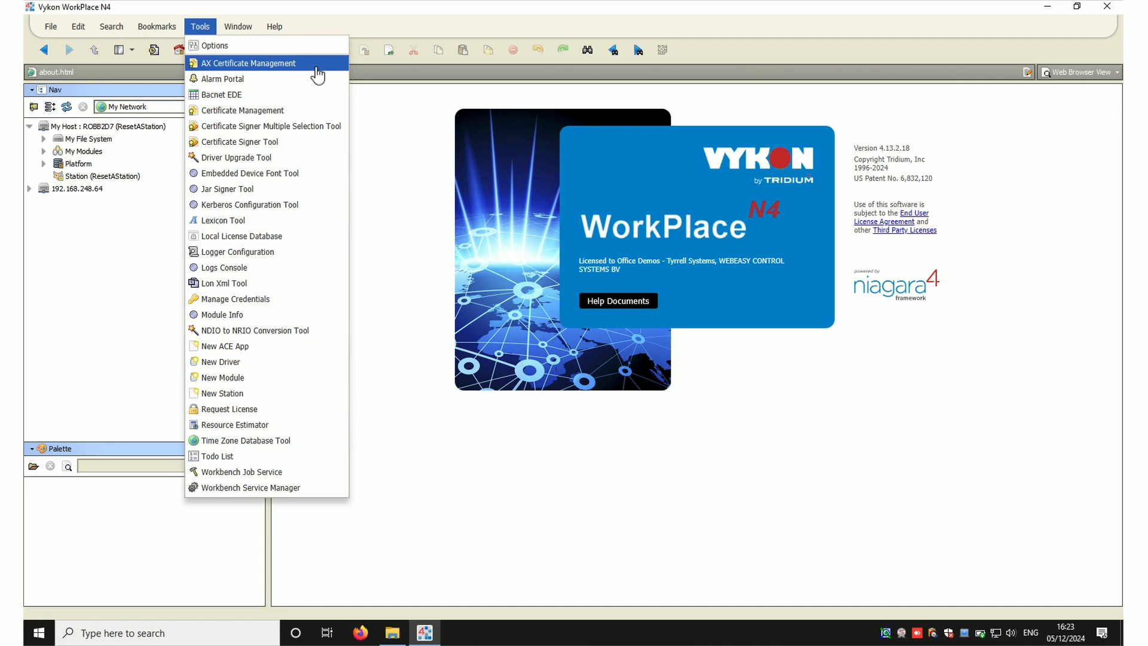
click(156, 213)
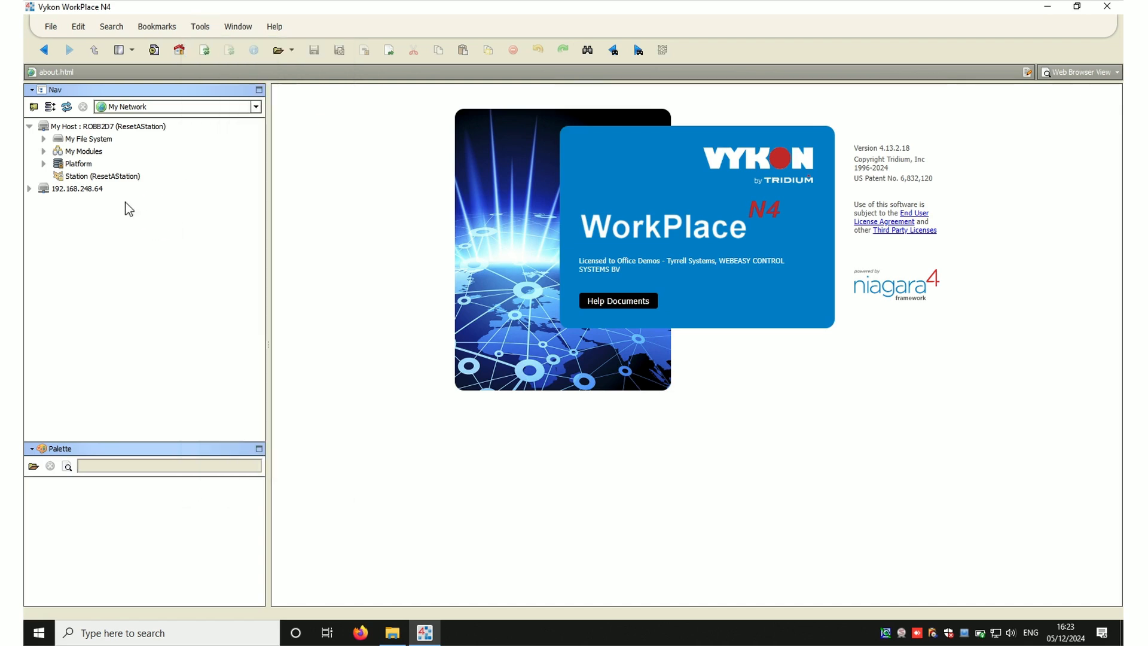
click(87, 165)
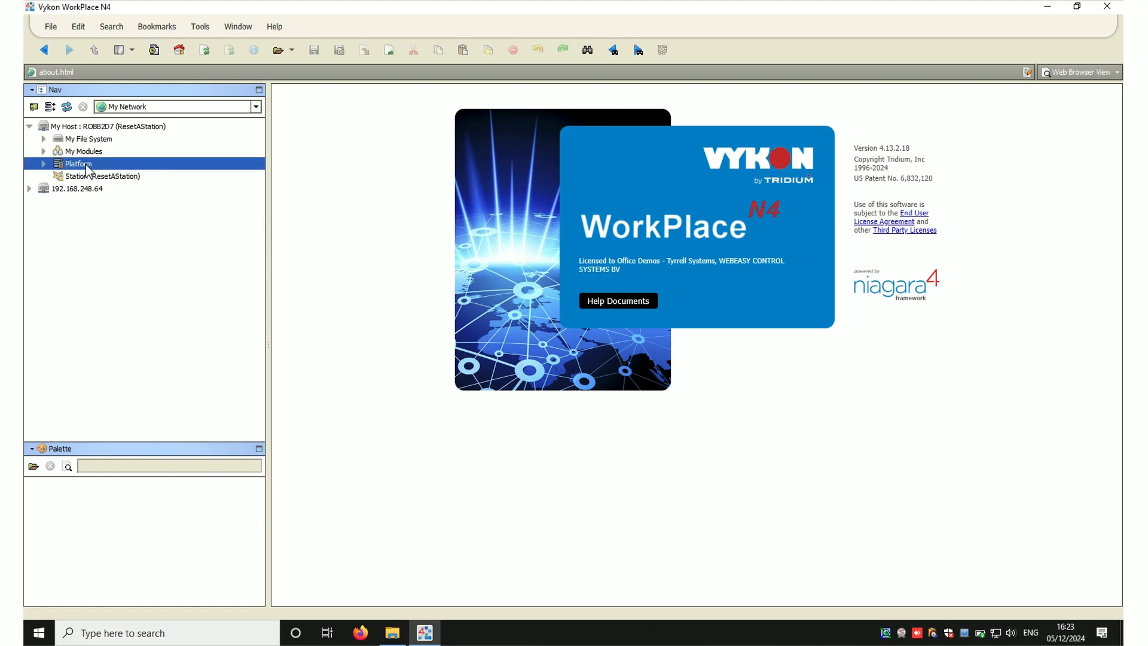
click(29, 189)
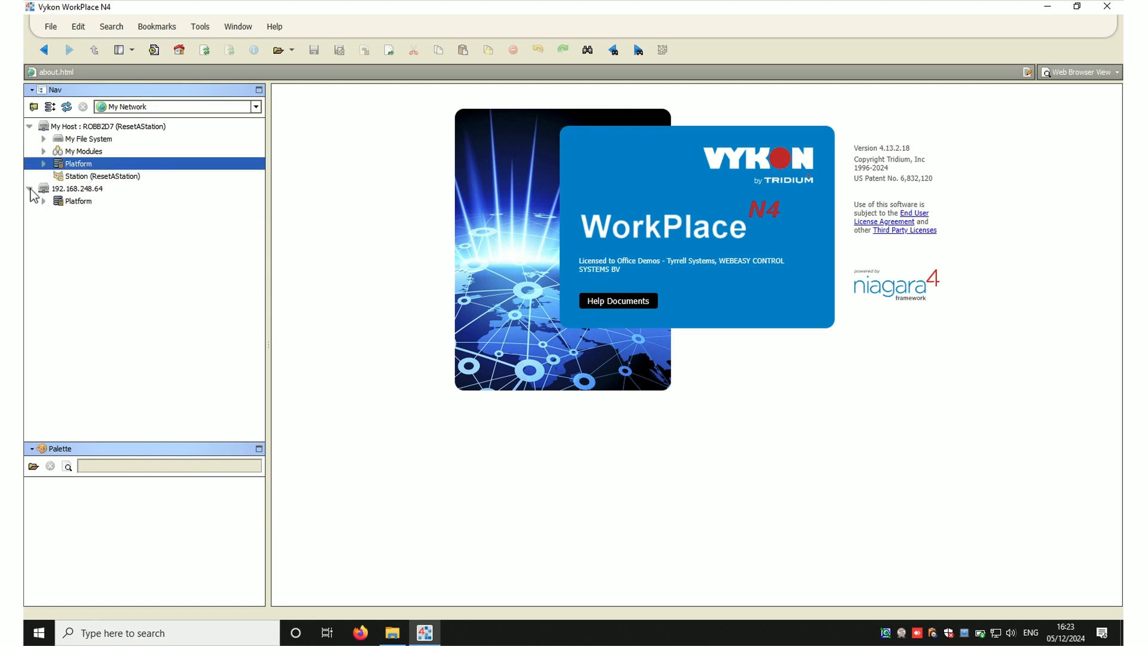
click(70, 203)
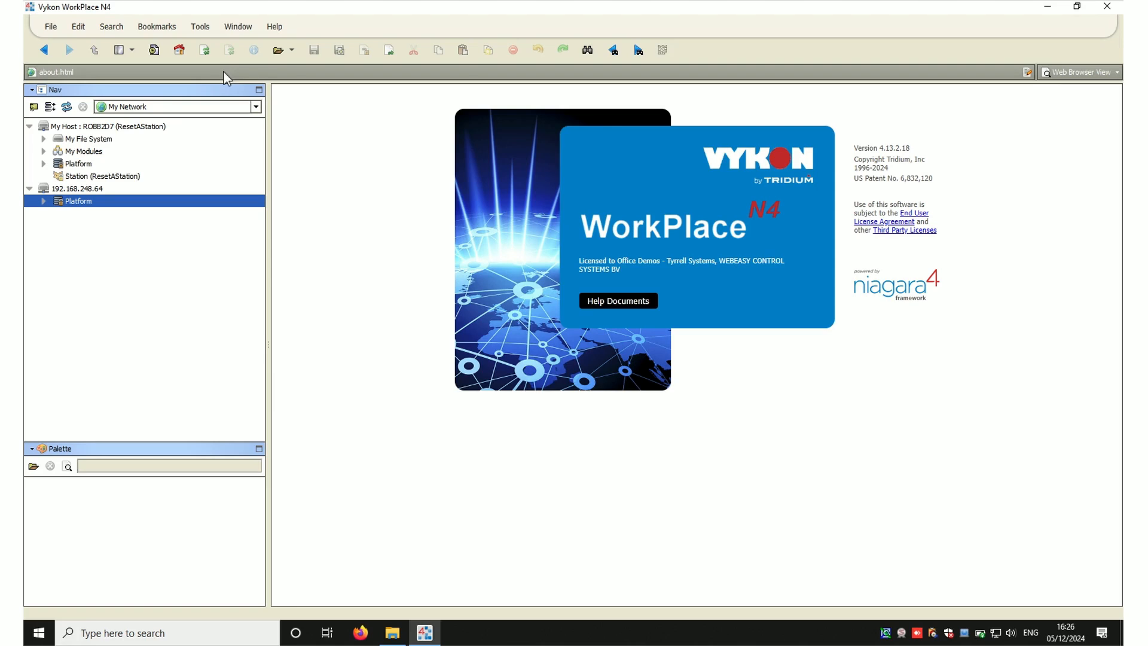
click(222, 91)
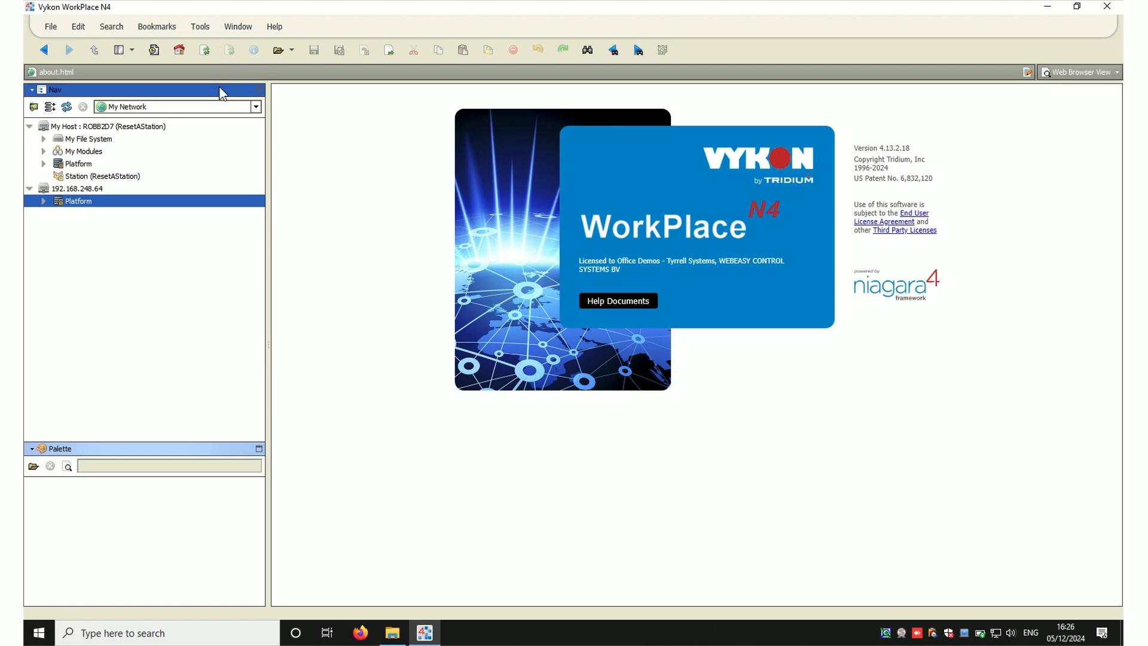
Open the AX Certificate Management tool and show its User Trust Store.
click(204, 30)
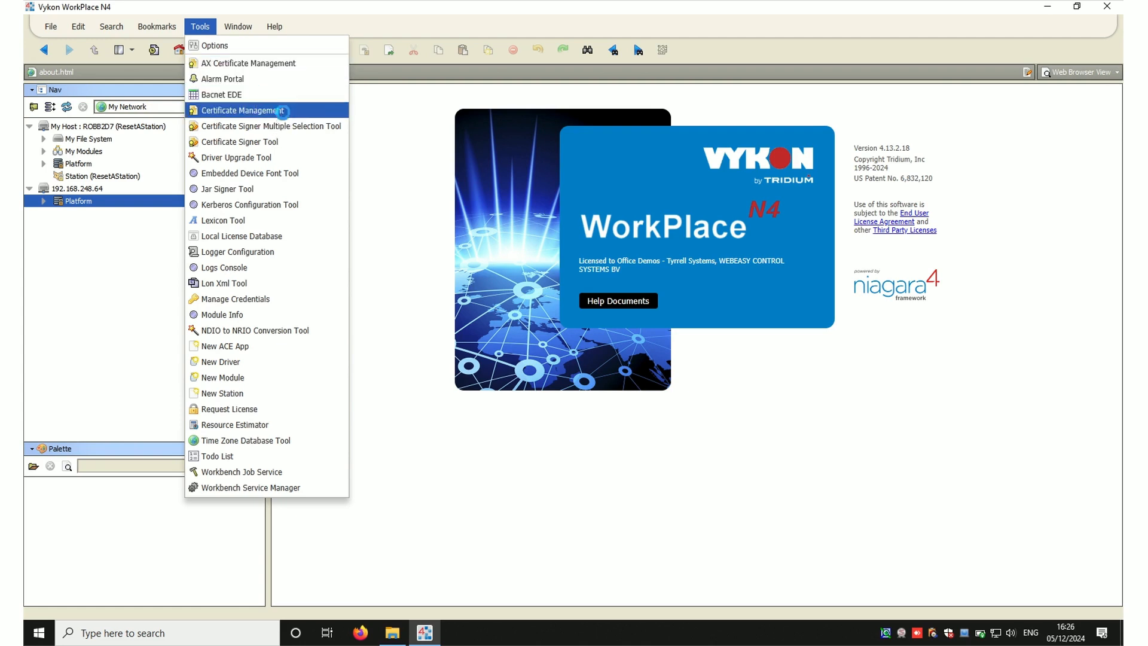
click(283, 112)
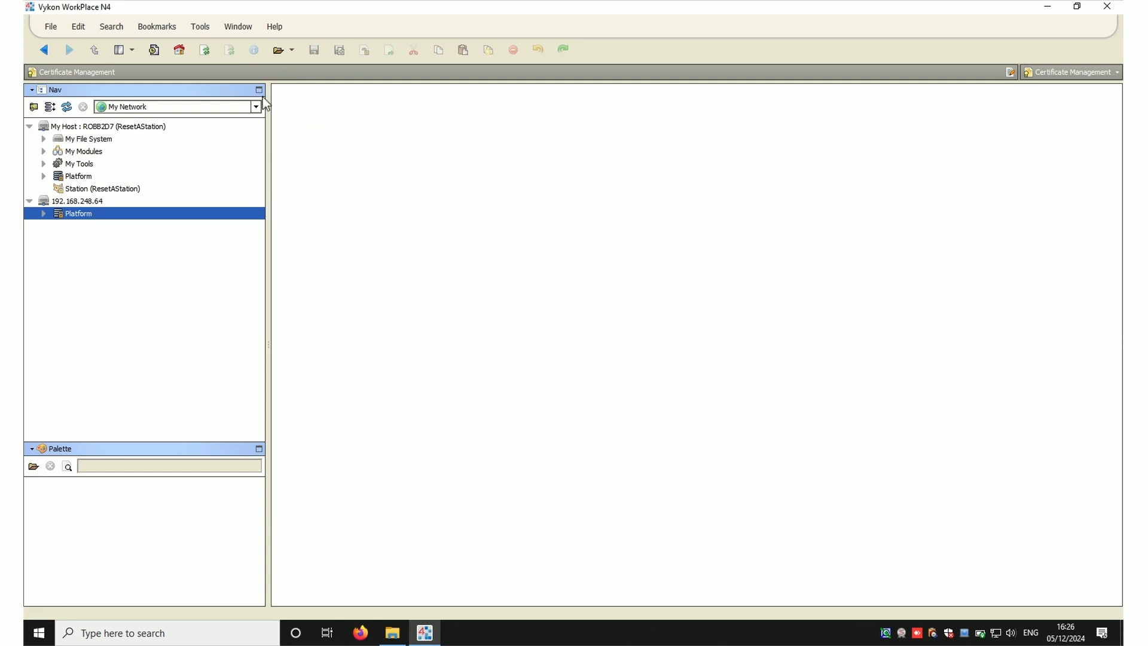
click(204, 28)
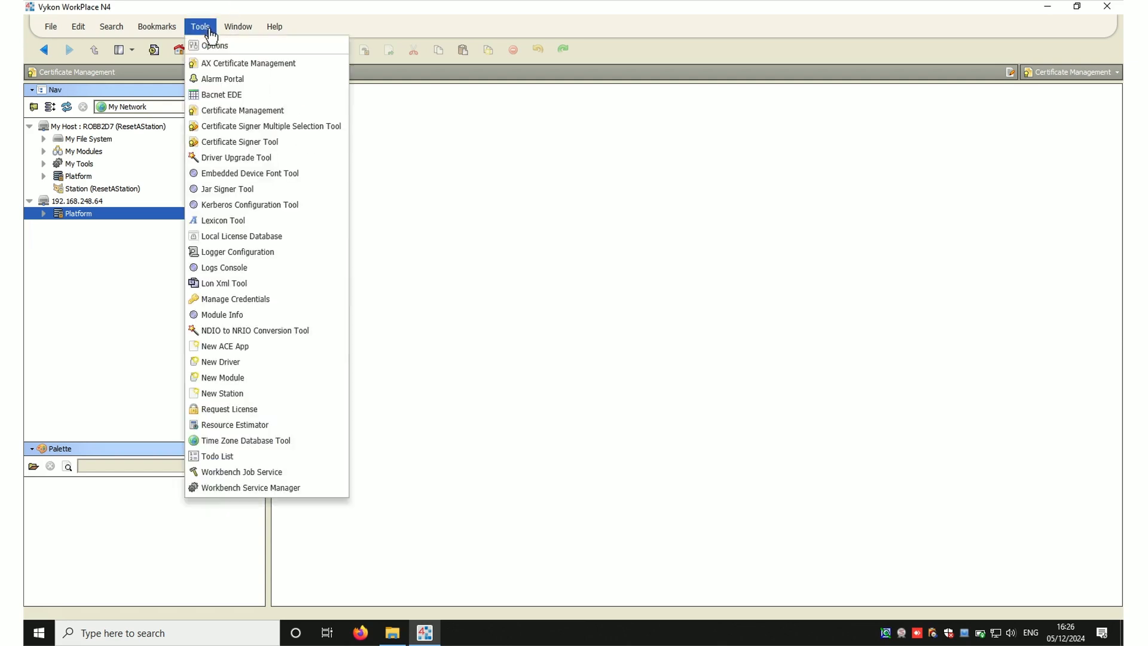
click(226, 62)
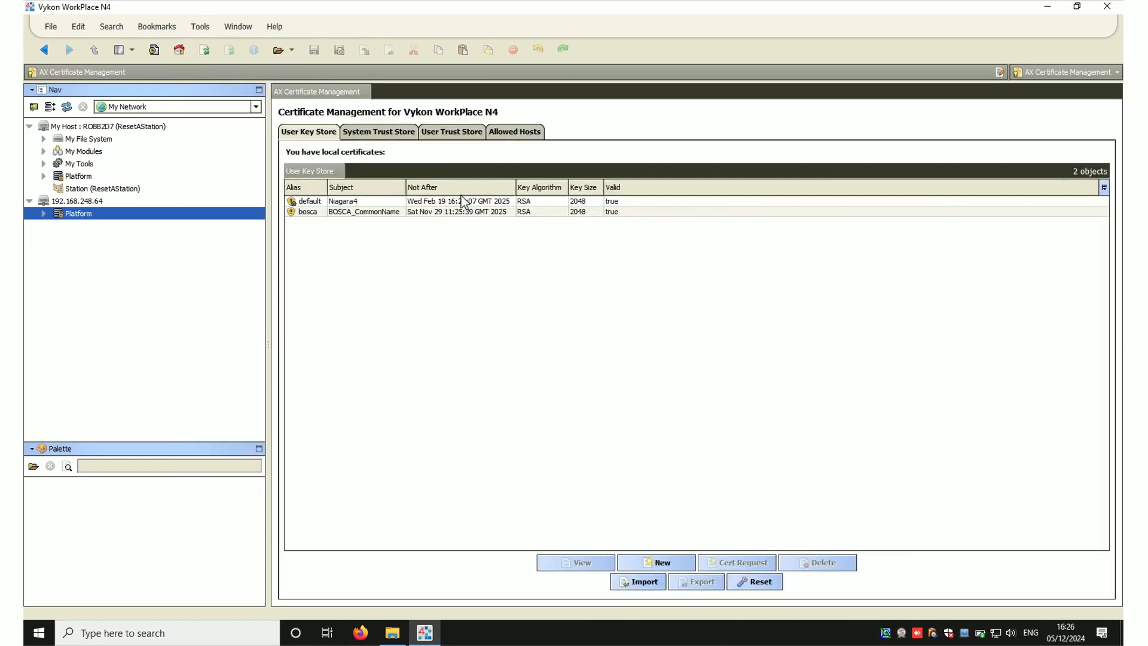
click(436, 143)
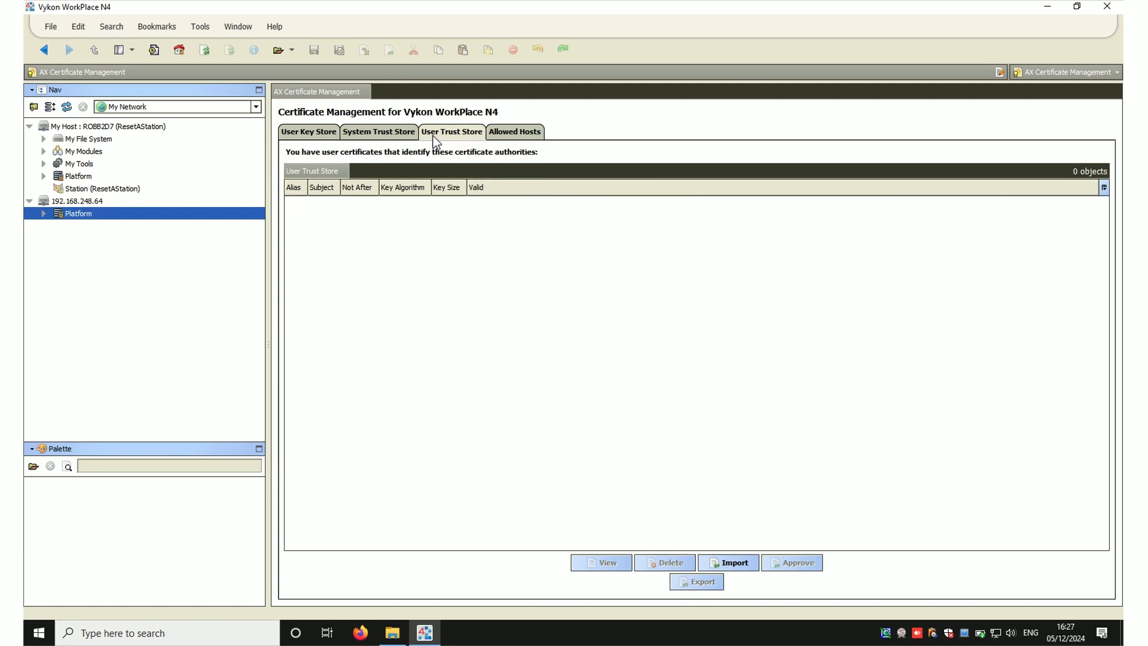
Import the tyrrell-products-self-signed-certificate-2024-08 PEM file from C:/Niagara/_Tyrrell Cert into the User Trust Store, keeping the suggested alias.
click(735, 565)
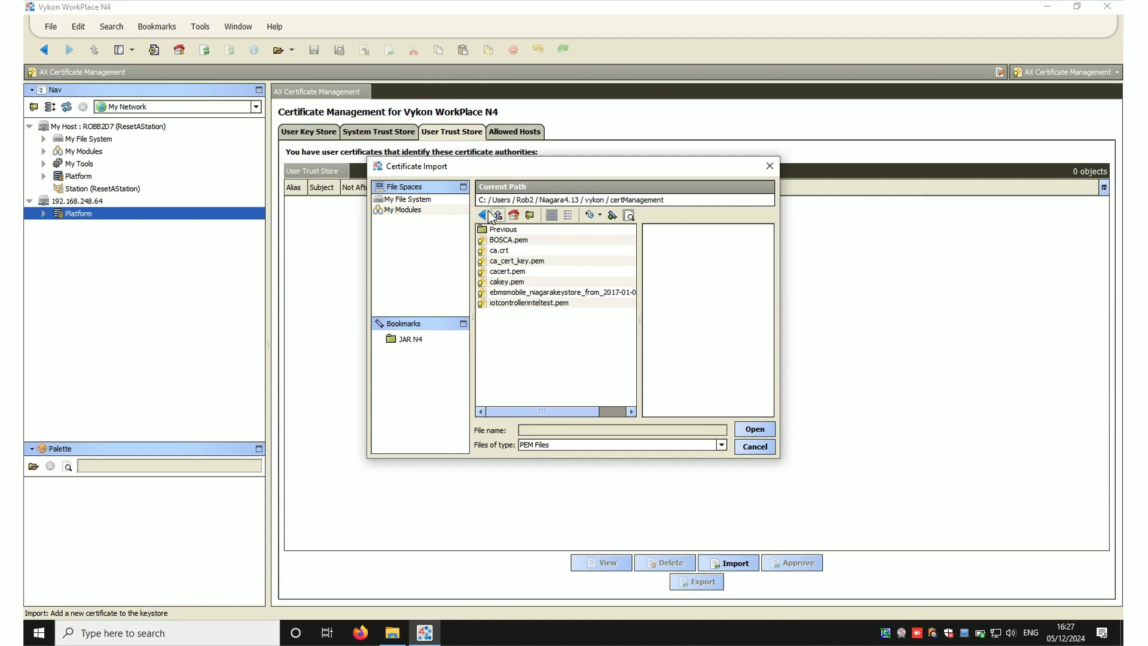
click(483, 201)
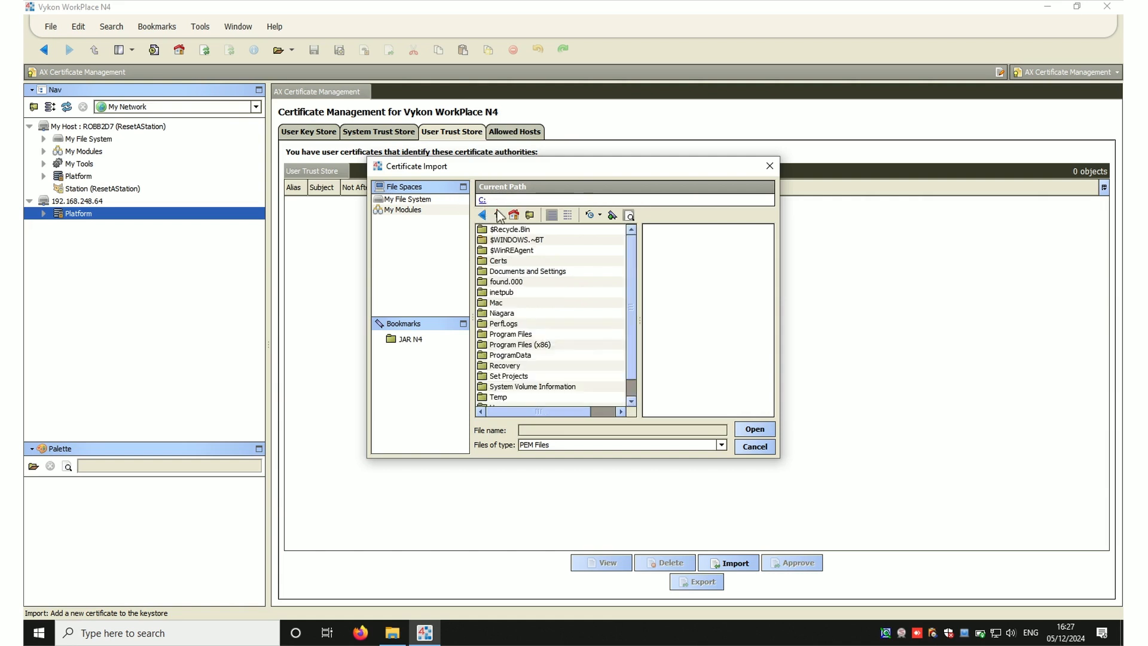
double_click(502, 313)
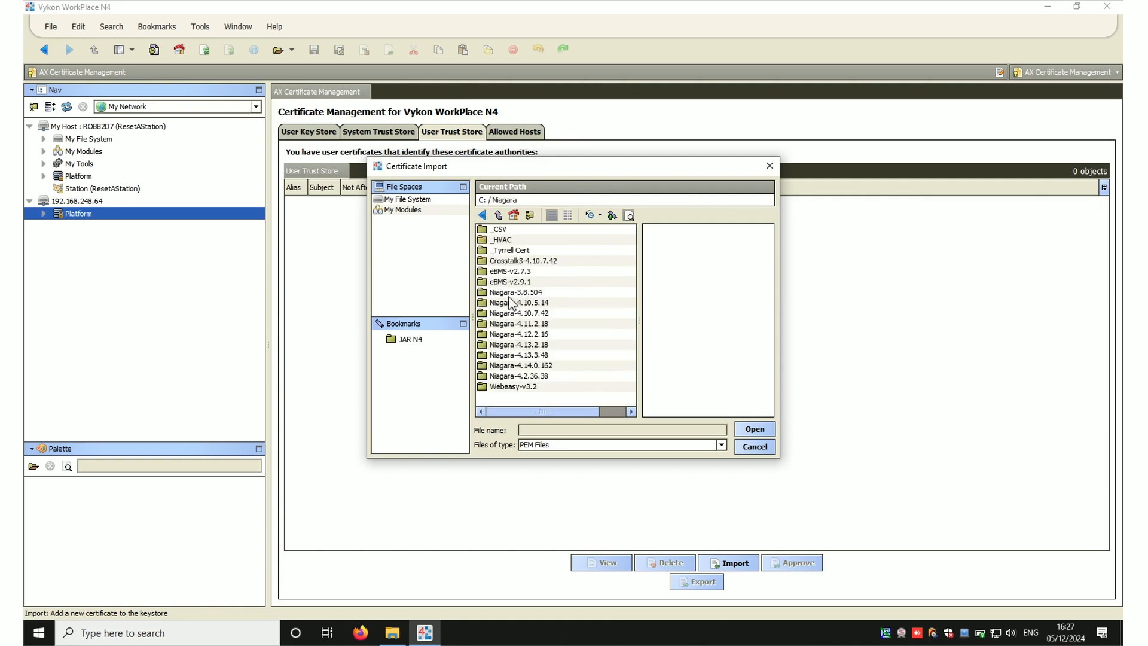
double_click(517, 250)
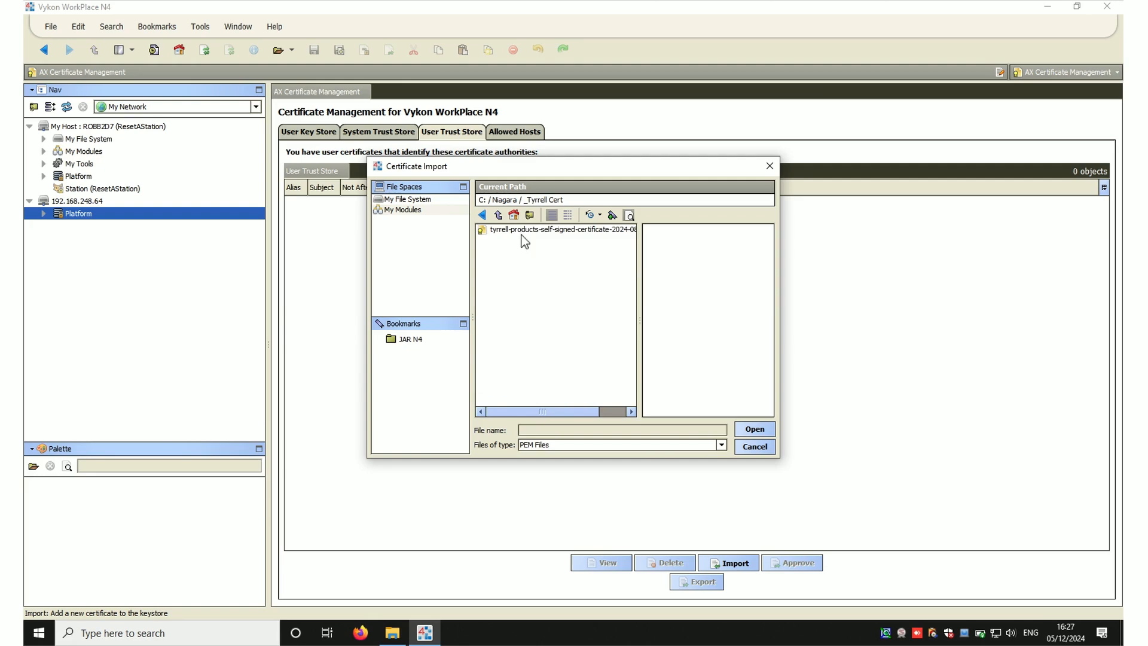
click(527, 231)
click(755, 432)
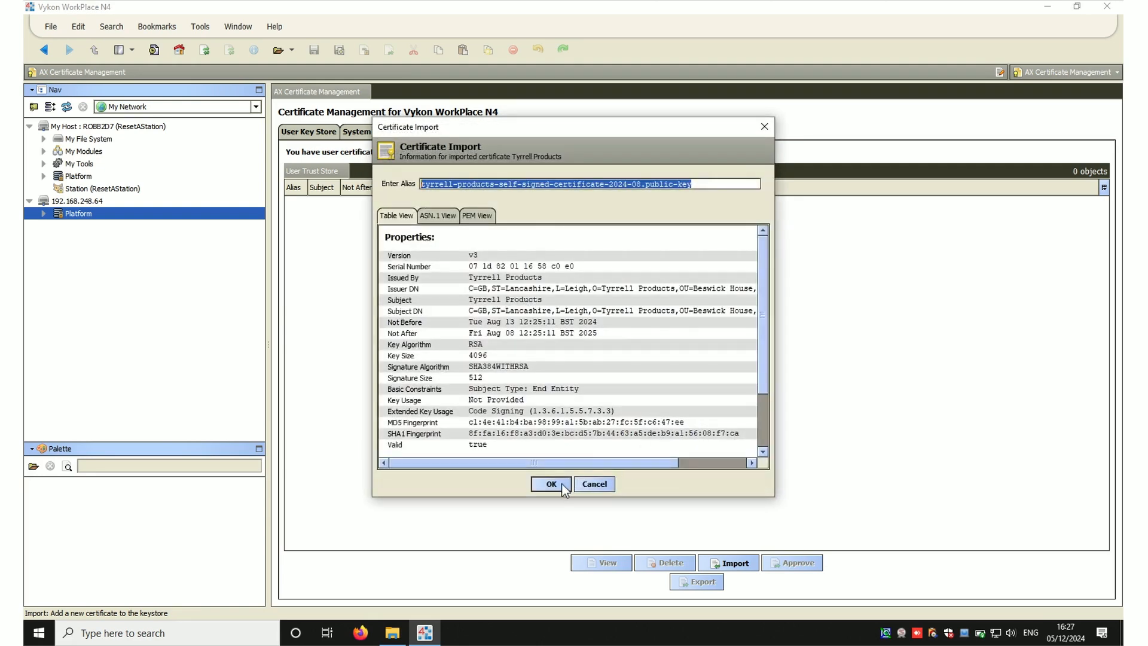
click(551, 483)
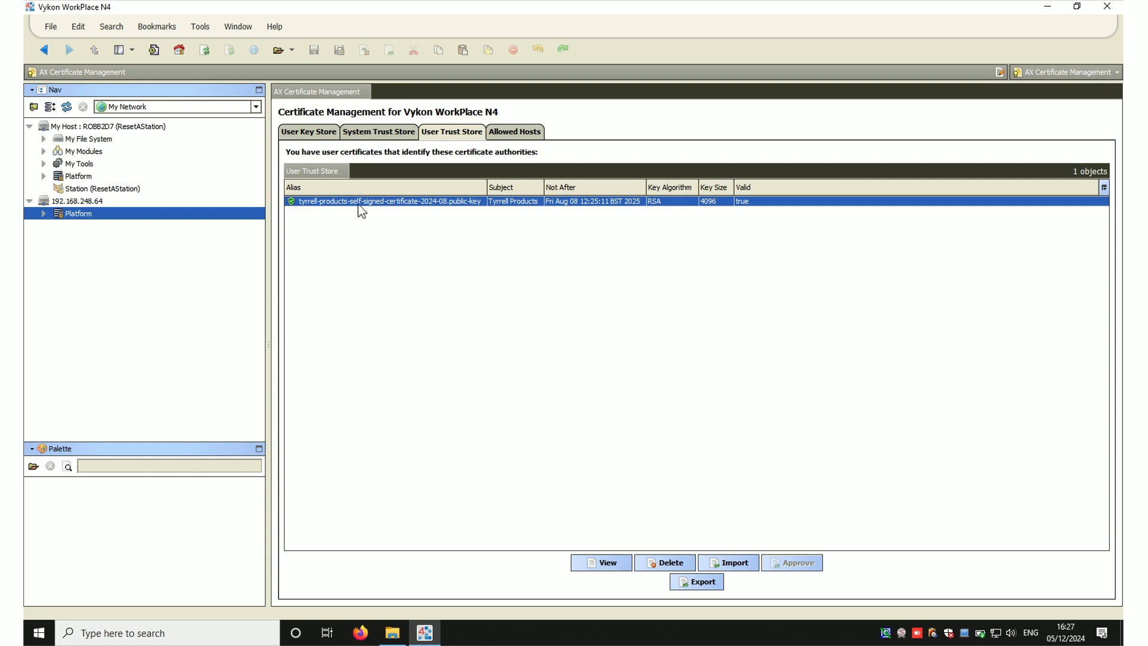
Open the xovis palette, filtering the module list by "xov", and select its Xovis Network component.
click(33, 466)
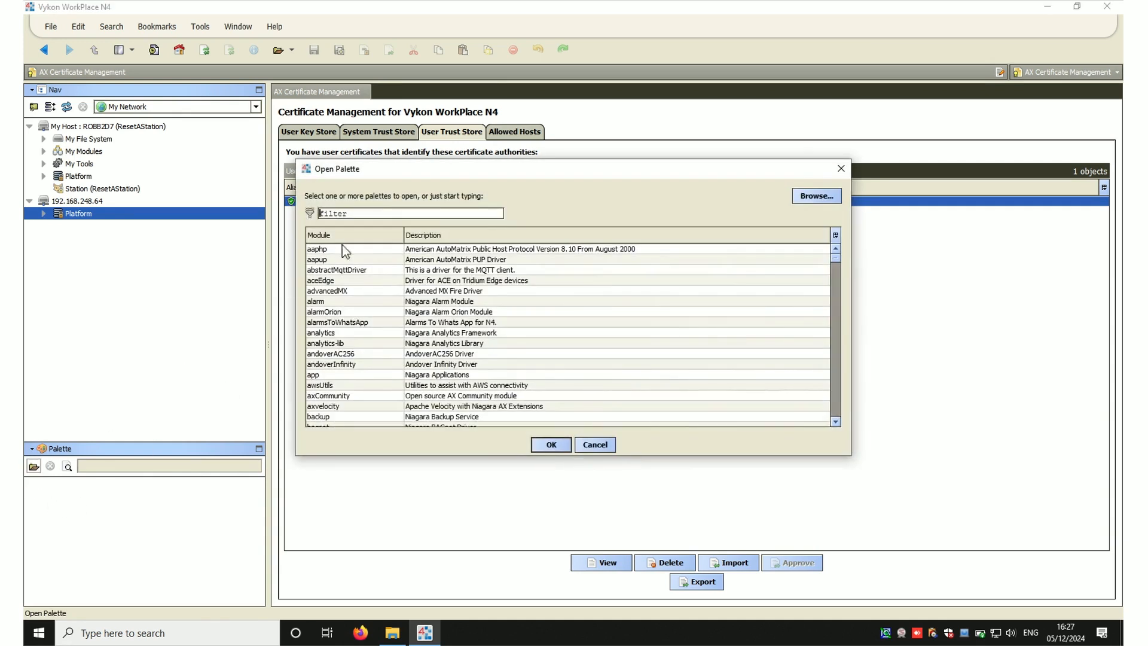
text(xov)
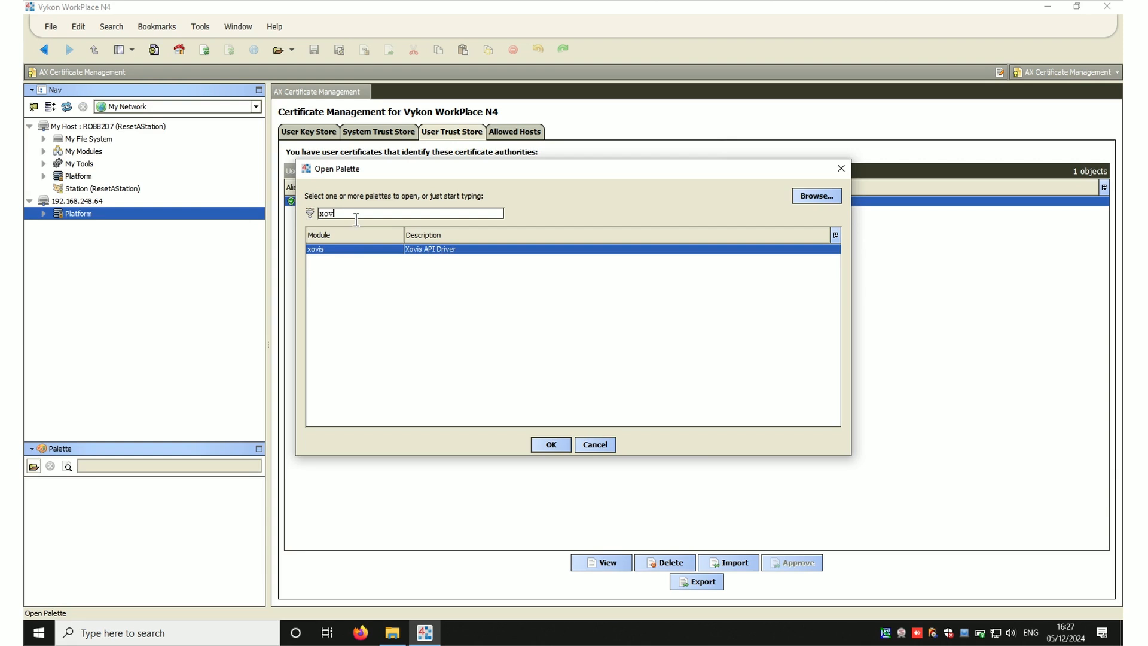
double_click(335, 252)
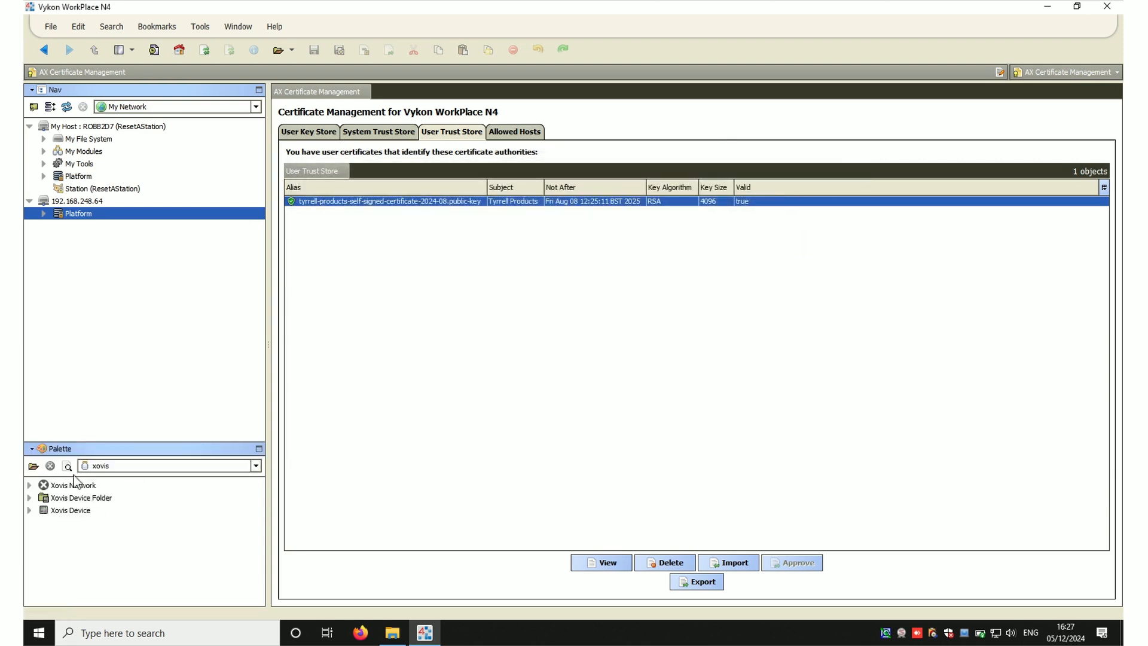
click(57, 485)
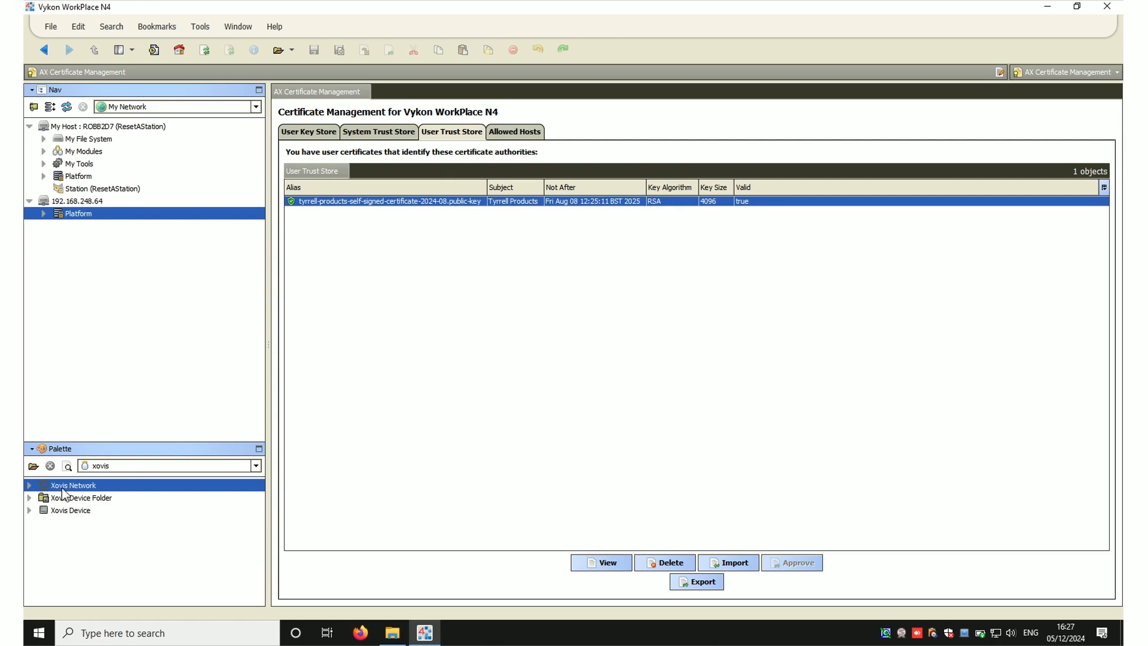
click(134, 379)
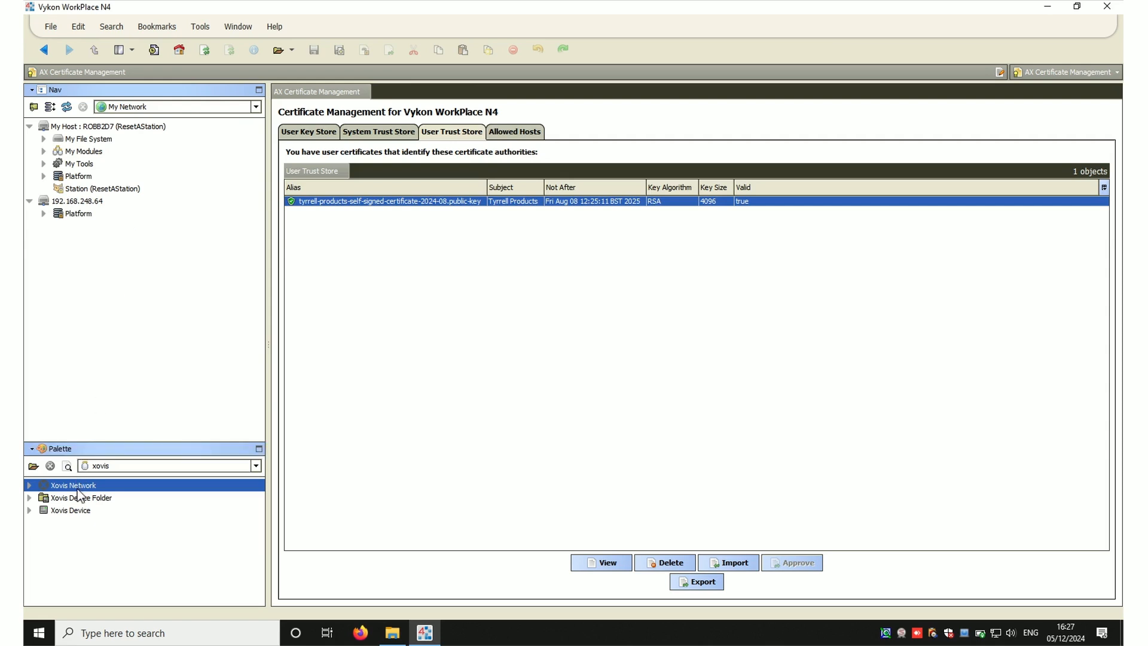
click(85, 178)
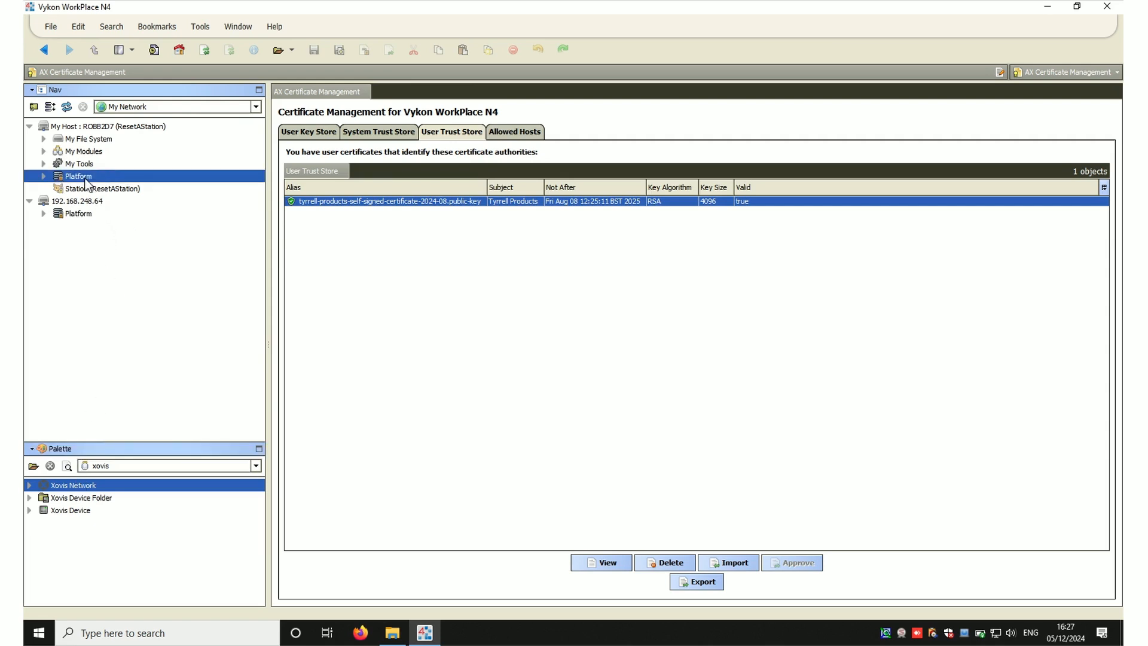
click(87, 217)
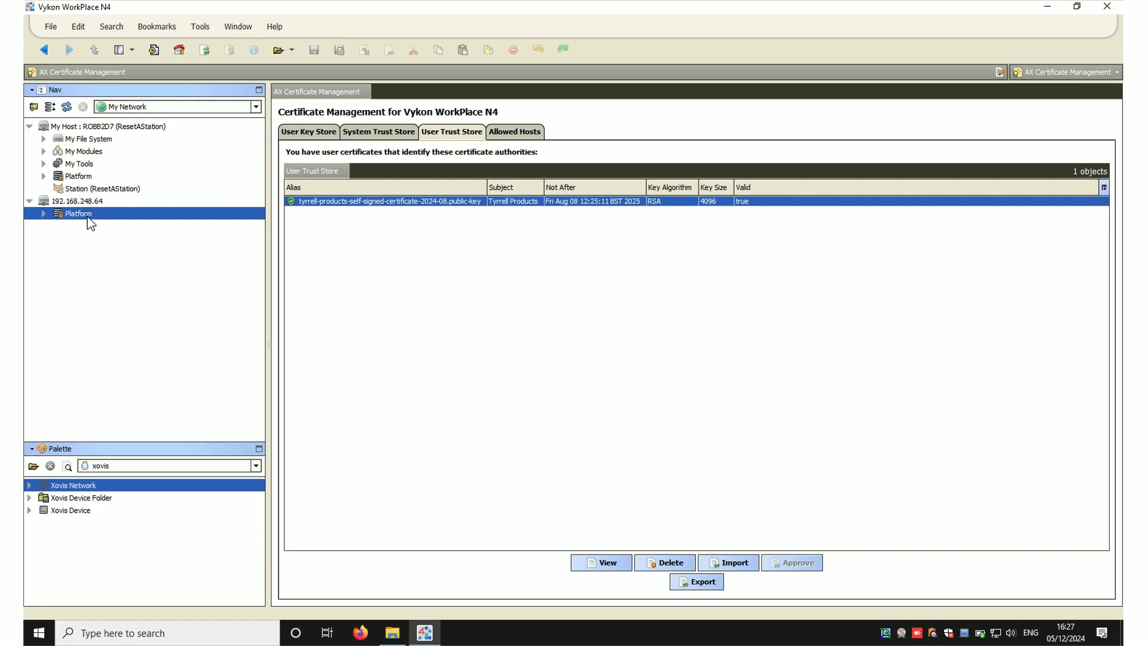
Open Certificate Management for the local My Host platform and show its User Trust Store.
click(59, 177)
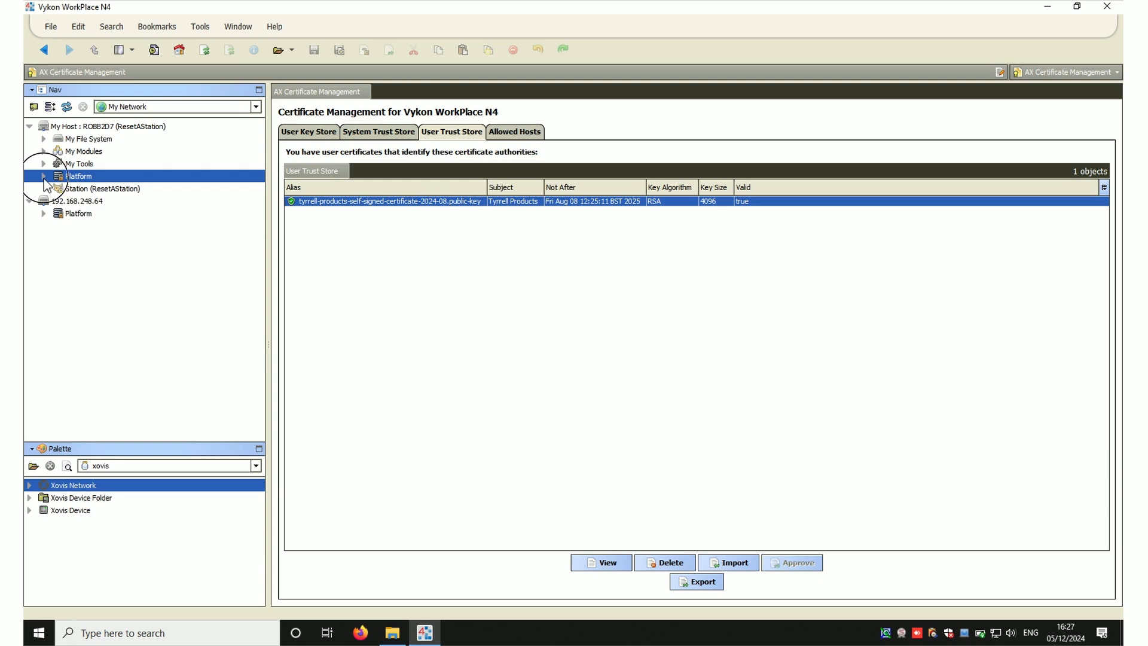
click(43, 177)
click(100, 205)
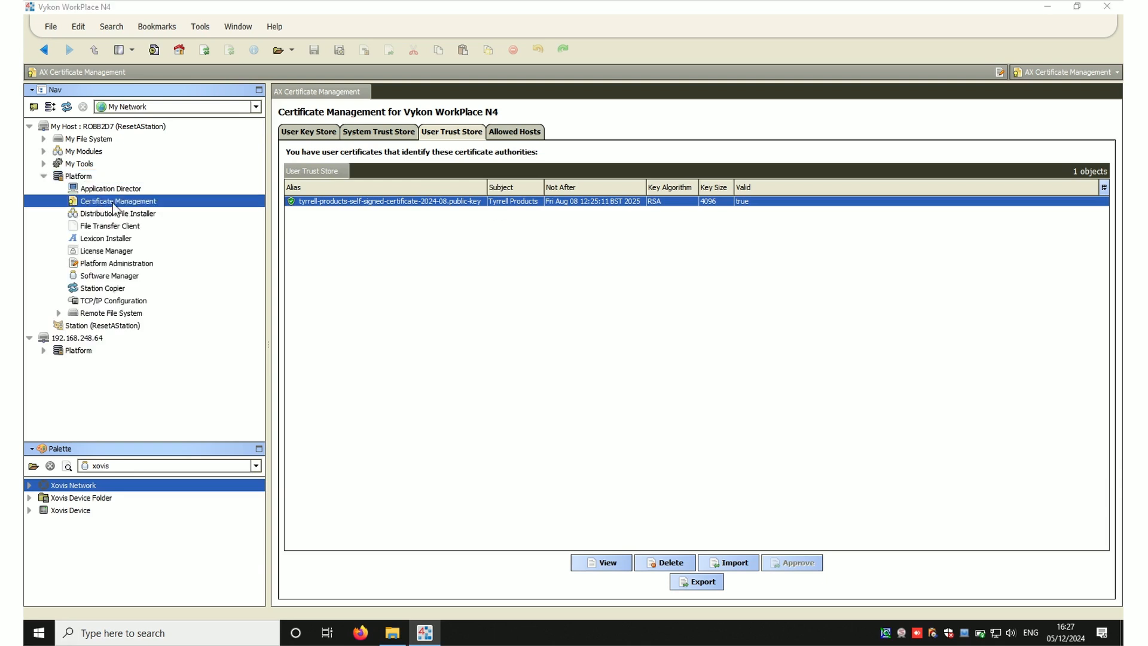
key(Return)
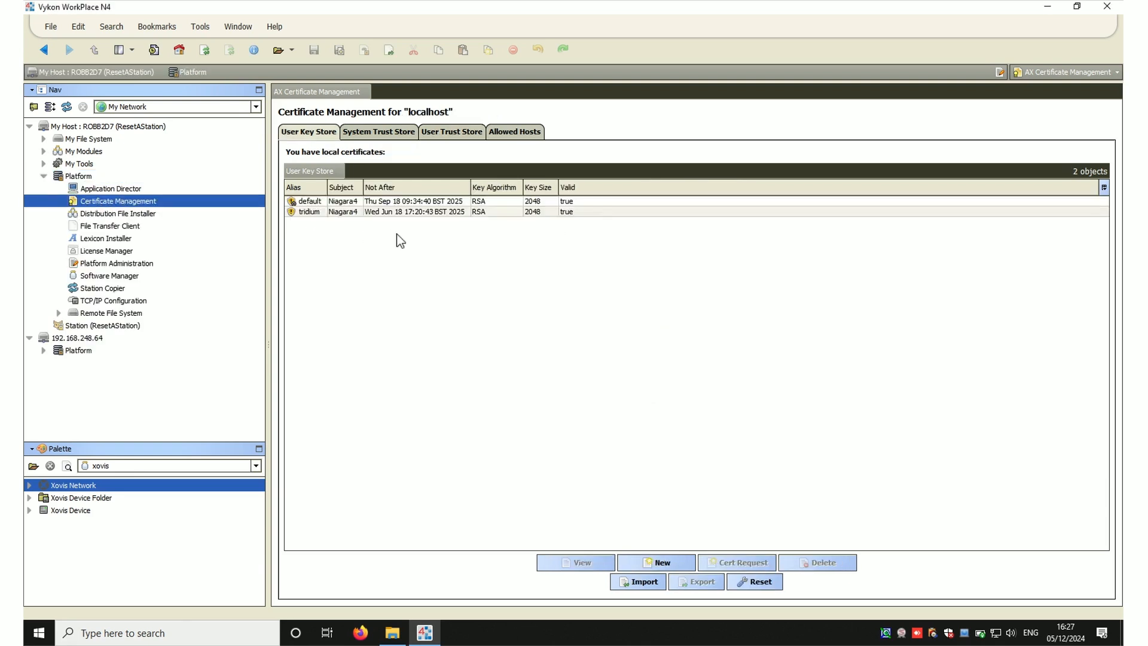
click(454, 137)
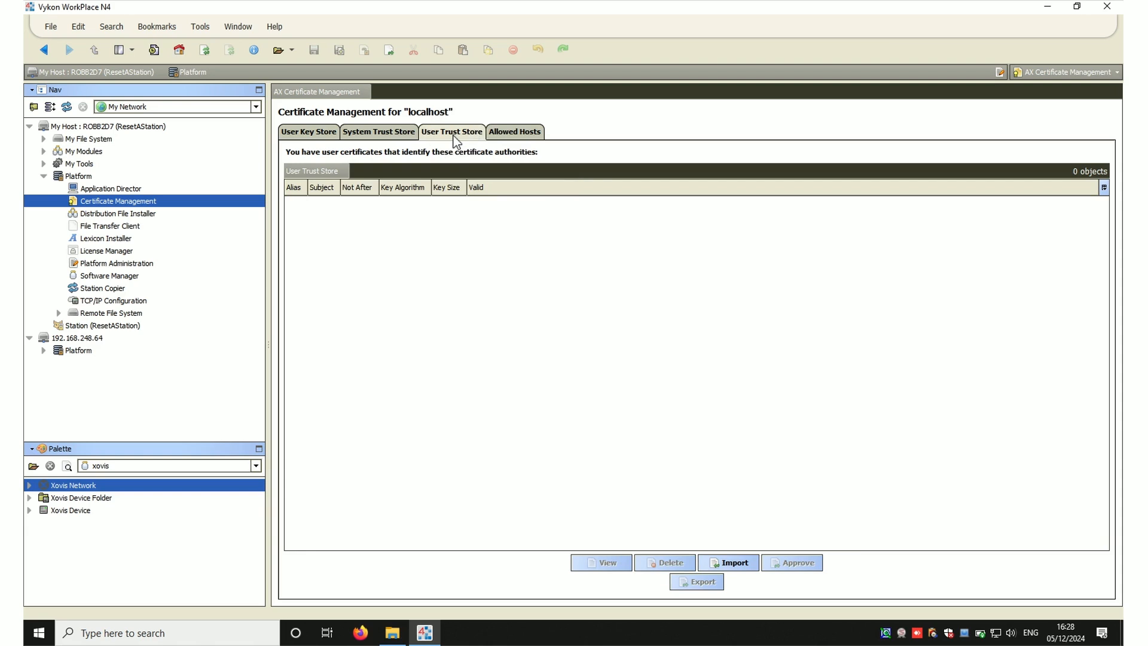
Import the tyrrell-products-self-signed-certificate-2024-08 PEM file from C:/Niagara/_Tyrrell Cert into the local platform's User Trust Store, keeping the suggested alias.
click(724, 563)
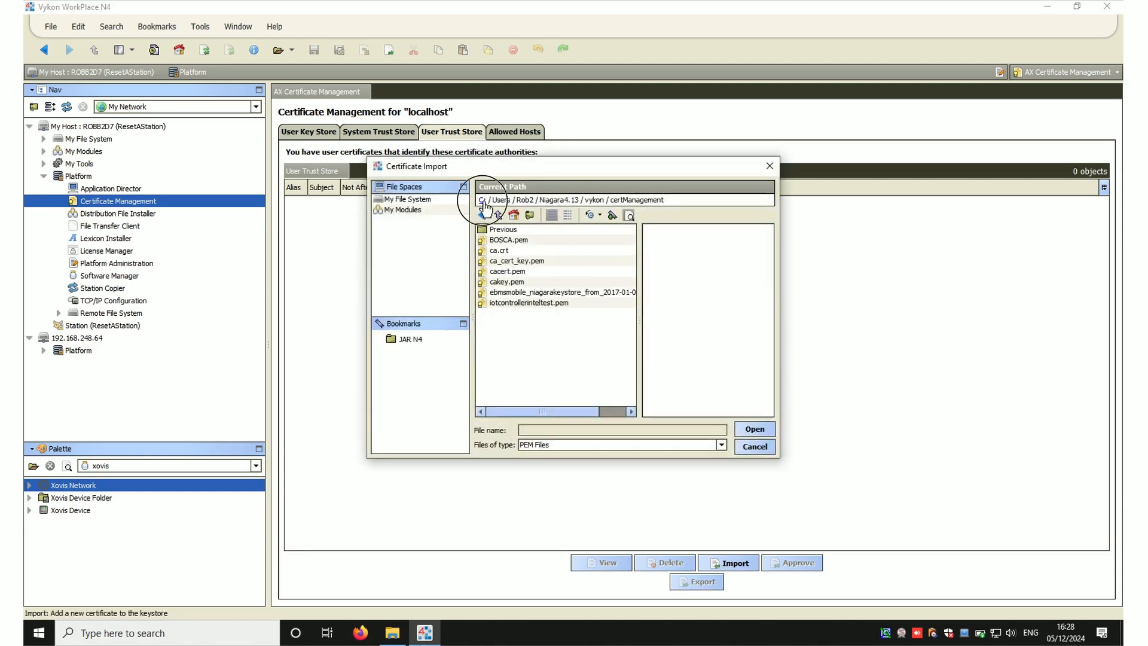
click(483, 201)
click(506, 314)
double_click(506, 315)
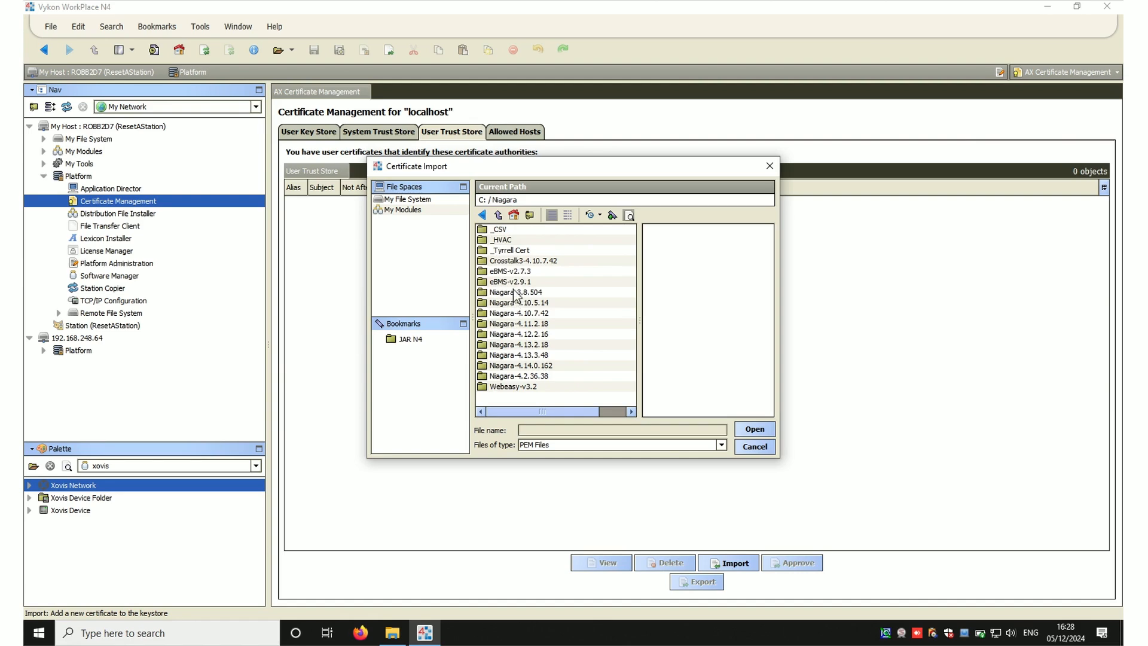
click(506, 252)
double_click(506, 251)
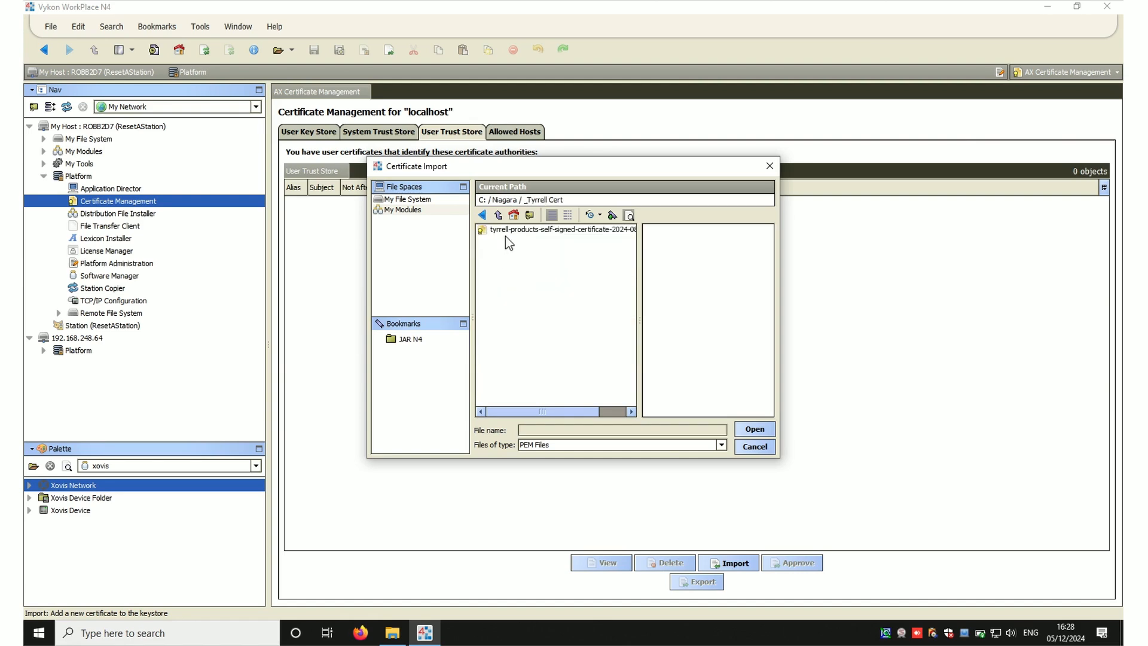
click(507, 230)
click(755, 429)
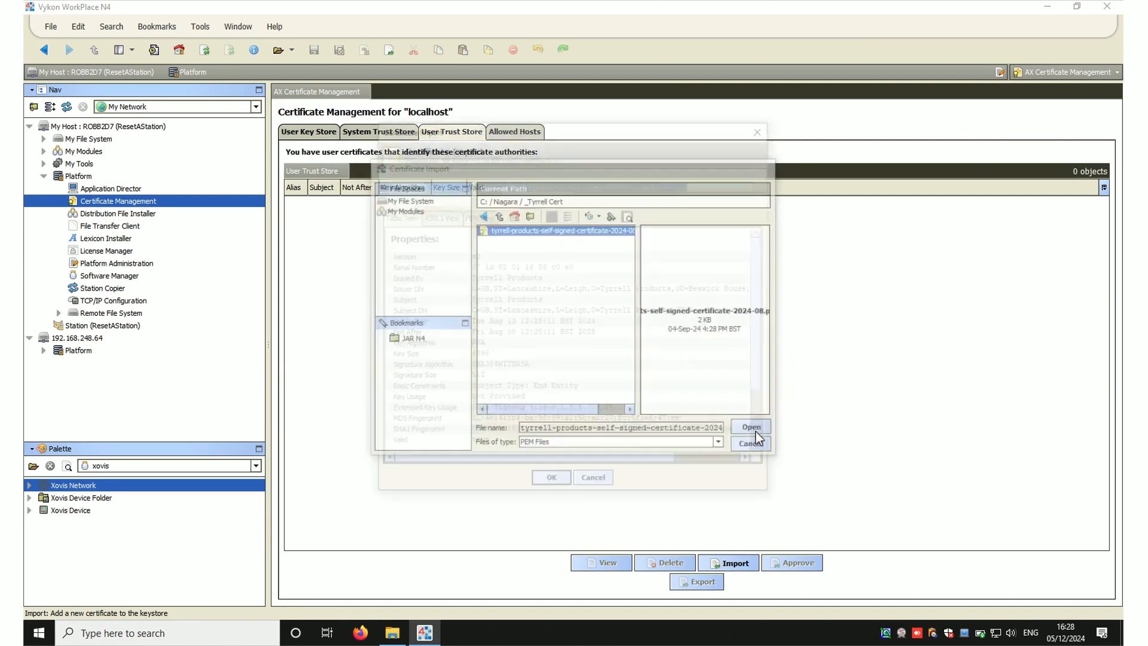
click(561, 486)
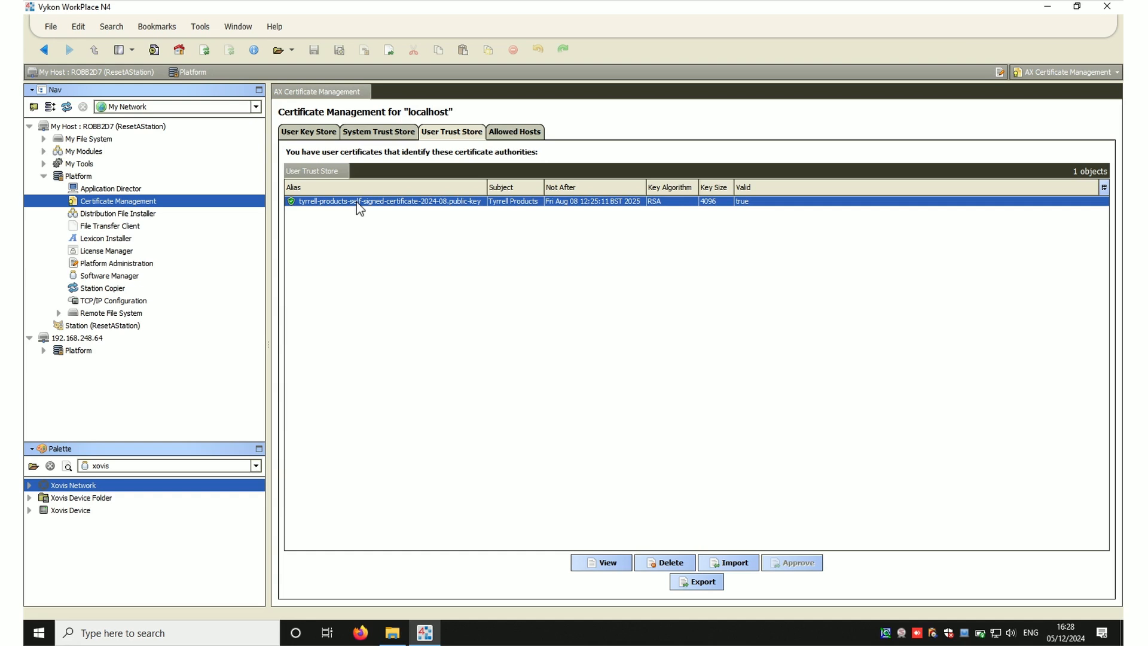
Collapse the local platform, then open Certificate Management for the 192.168.248.64 platform and show its User Trust Store.
click(44, 176)
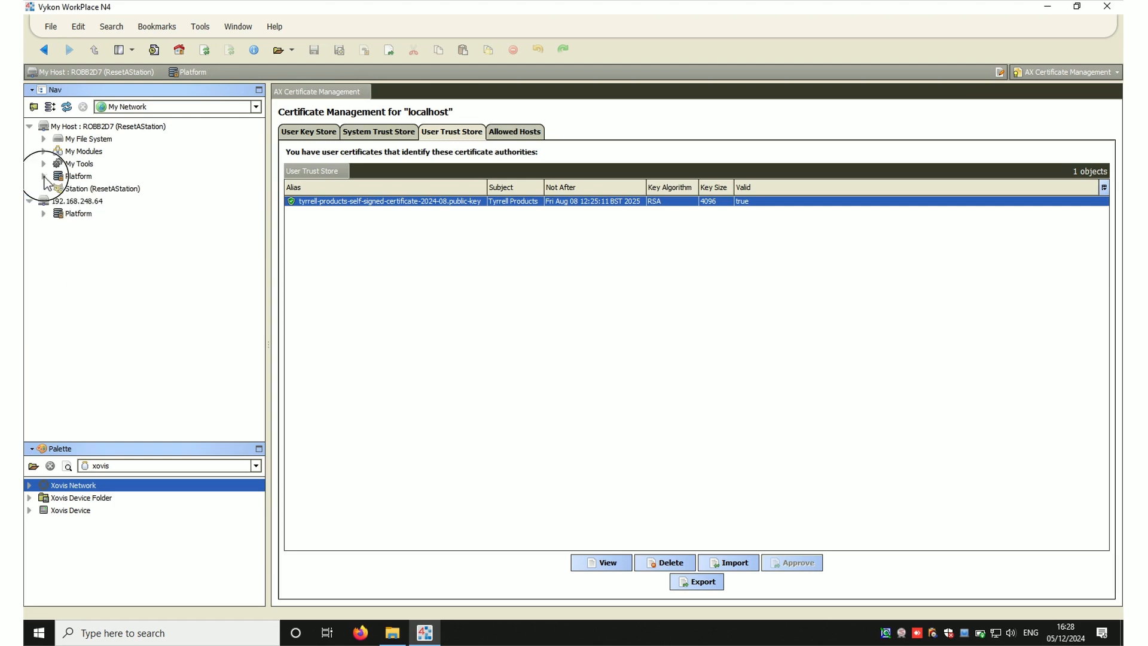
click(43, 214)
click(74, 216)
double_click(111, 239)
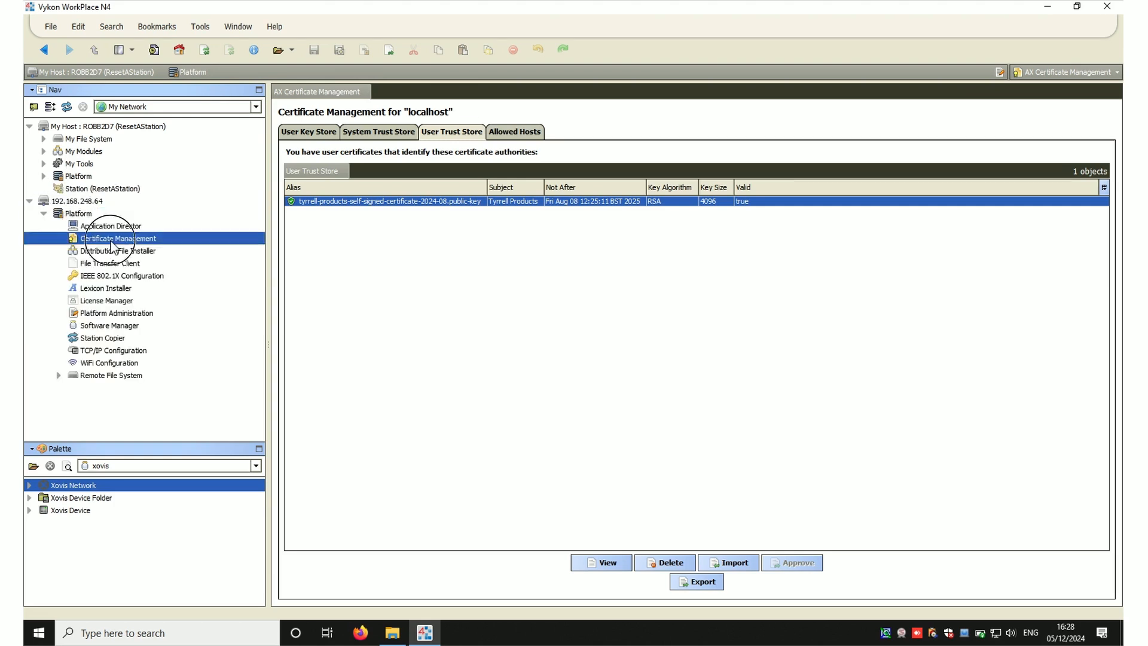
key(Return)
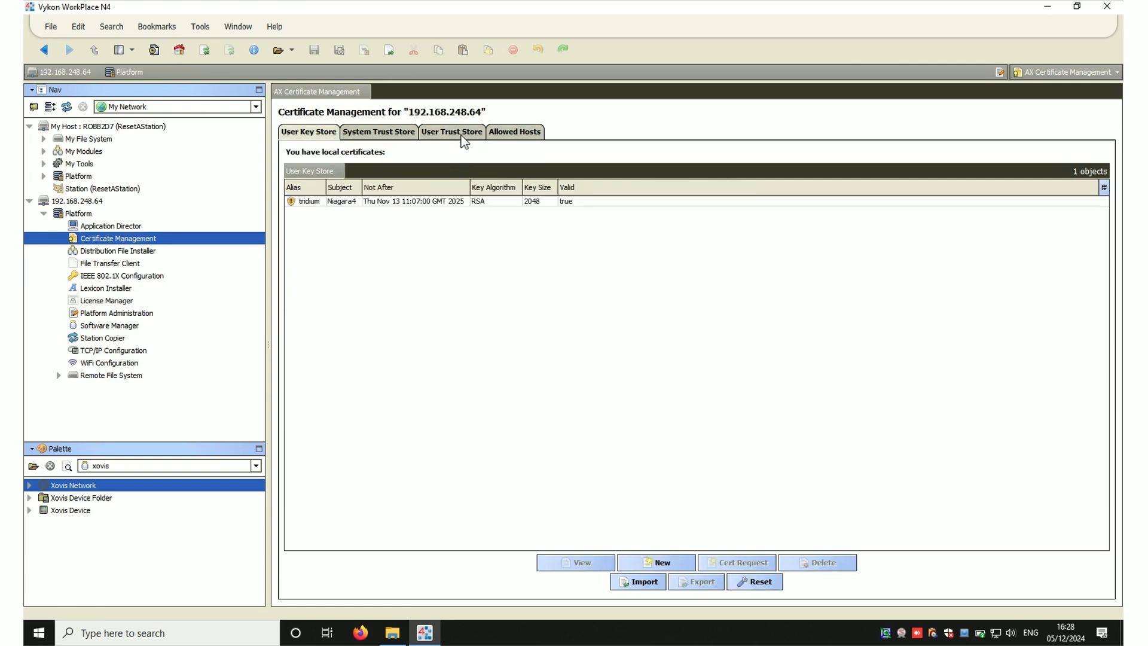
click(460, 133)
Import the tyrrell-products-self-signed-certificate-2024-08 PEM file from C:/Niagara/_Tyrrell Cert into the 192.168.248.64 platform's User Trust Store, keeping the suggested alias.
click(728, 563)
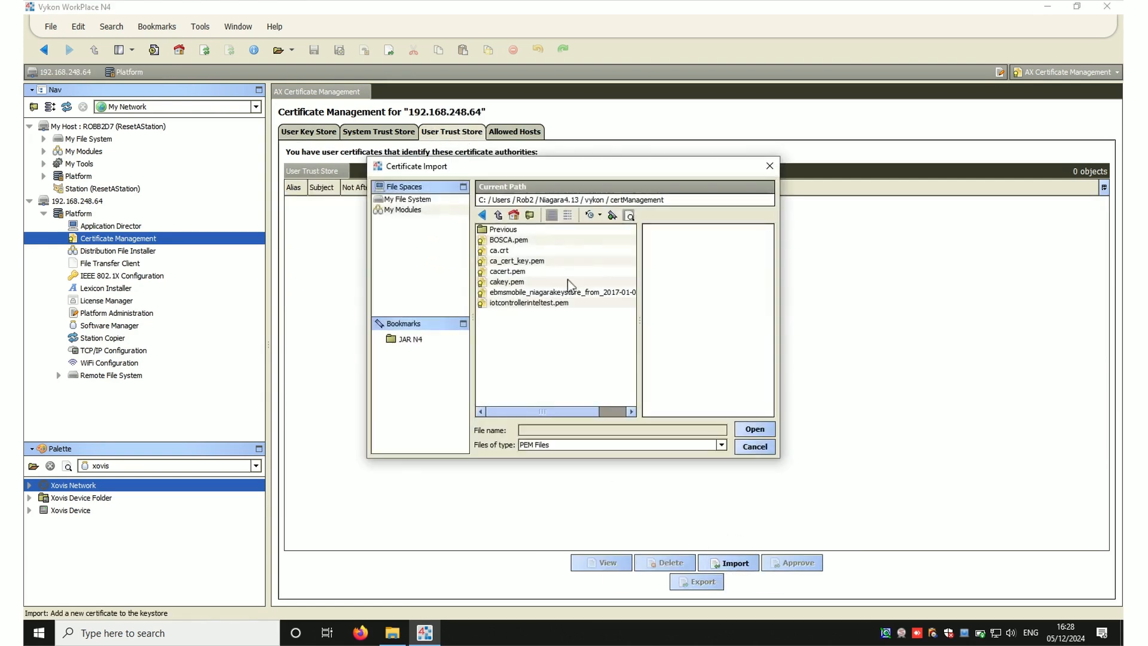
click(482, 200)
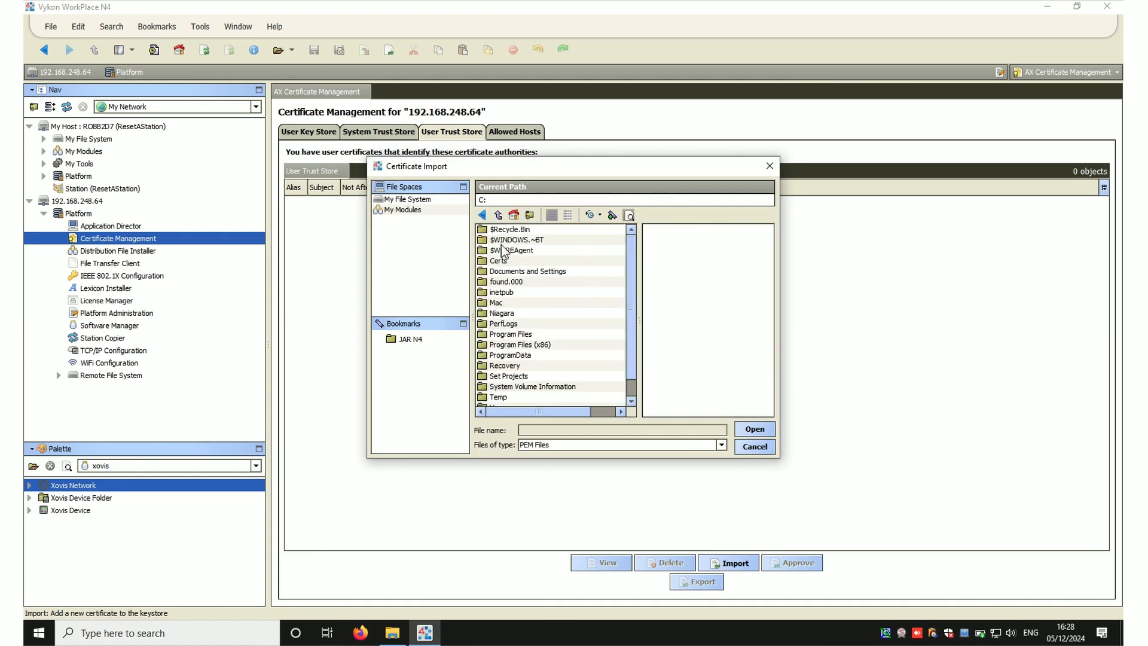
double_click(502, 317)
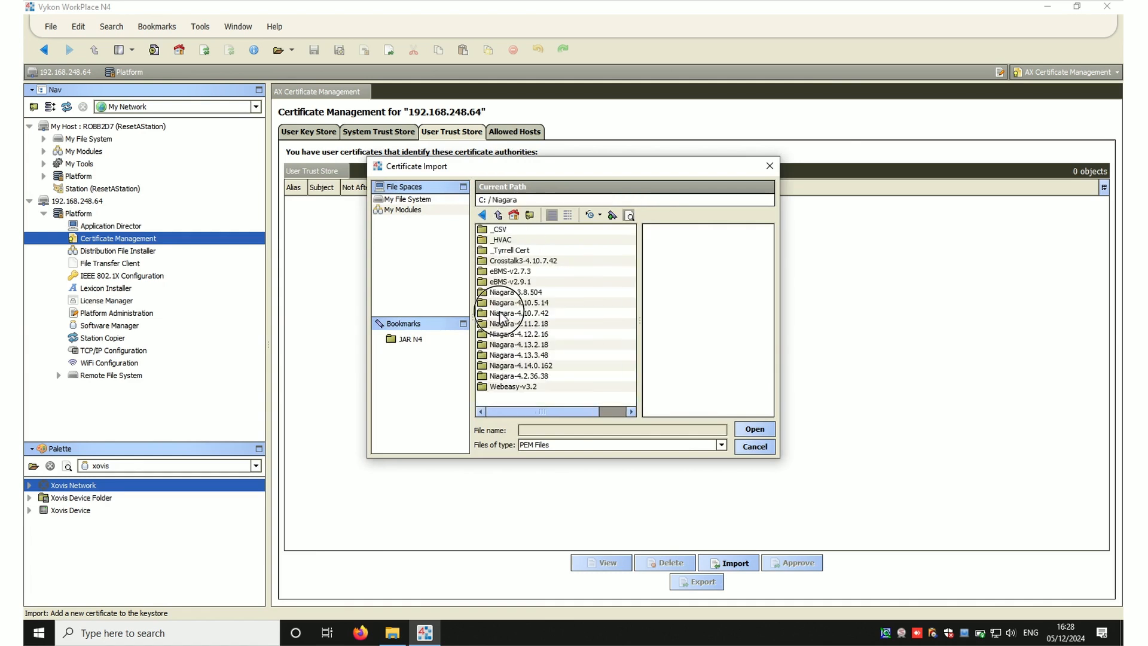
double_click(518, 251)
double_click(502, 229)
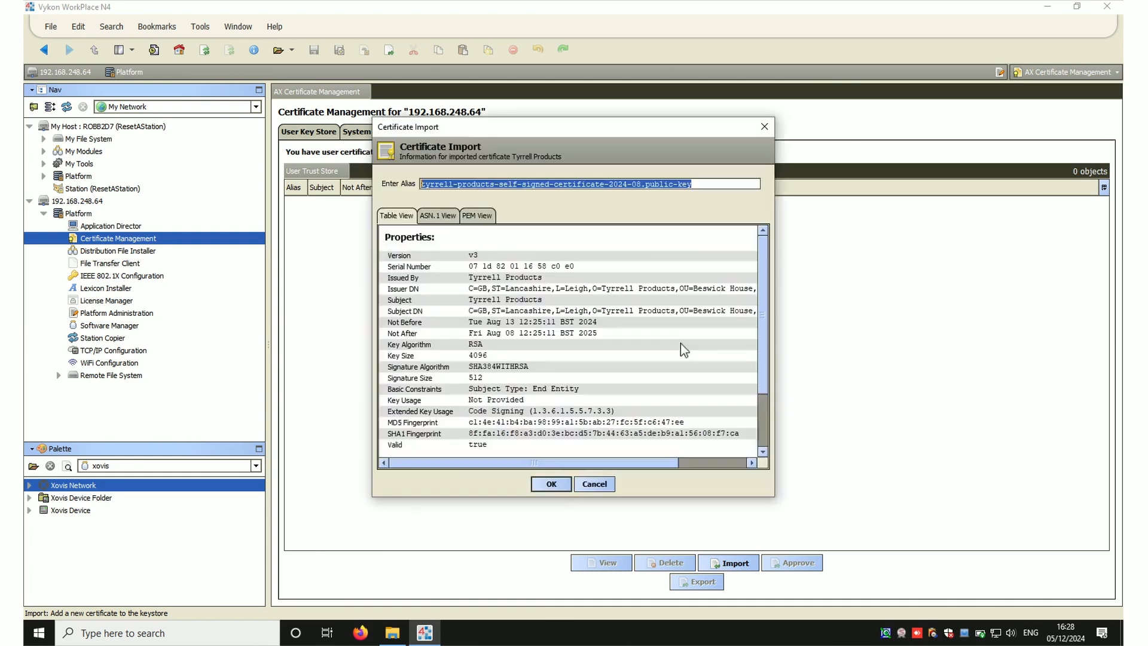
click(551, 480)
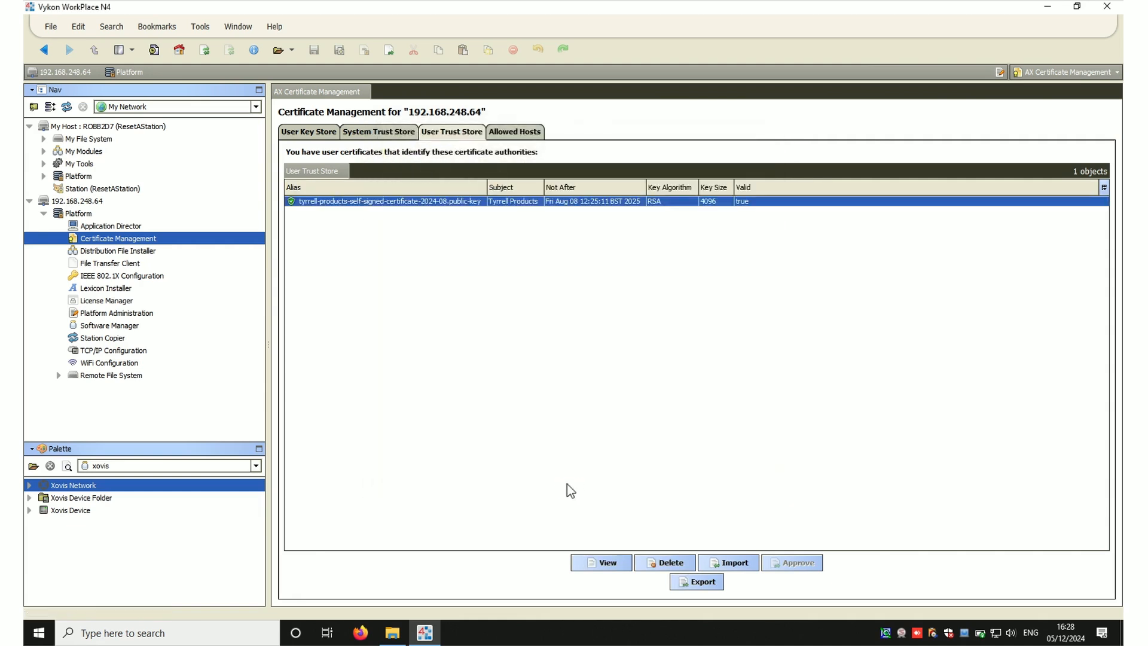